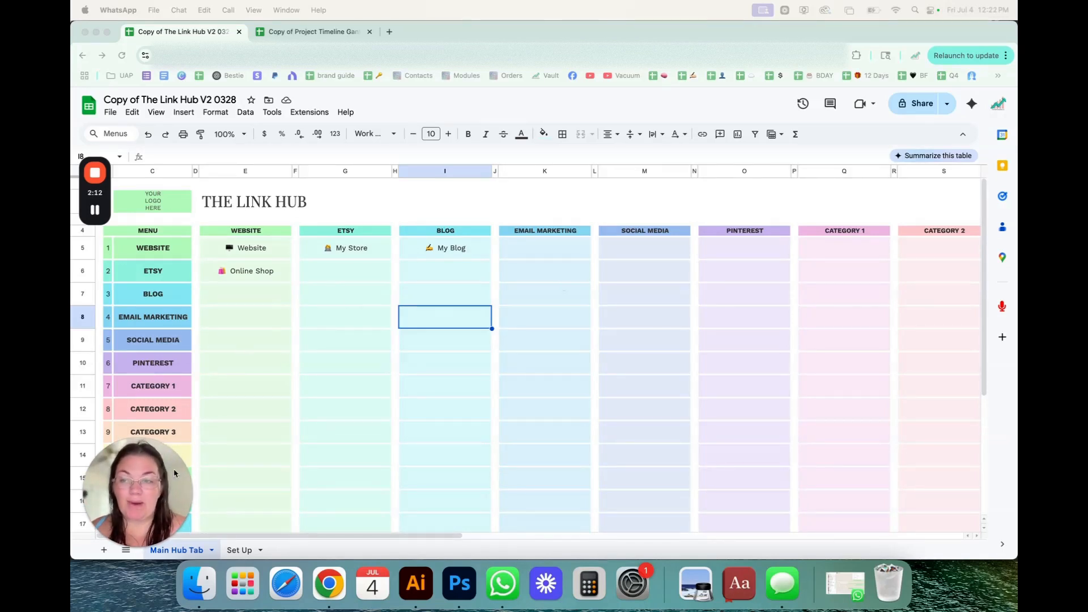
# Compare the Main Hub Tab and Set Up sheets of the Link Hub copy with the Project Plan and Setup sheets of the Gantt chart copy.
pyautogui.moveTo(151, 508); pyautogui.dragTo(924, 116)
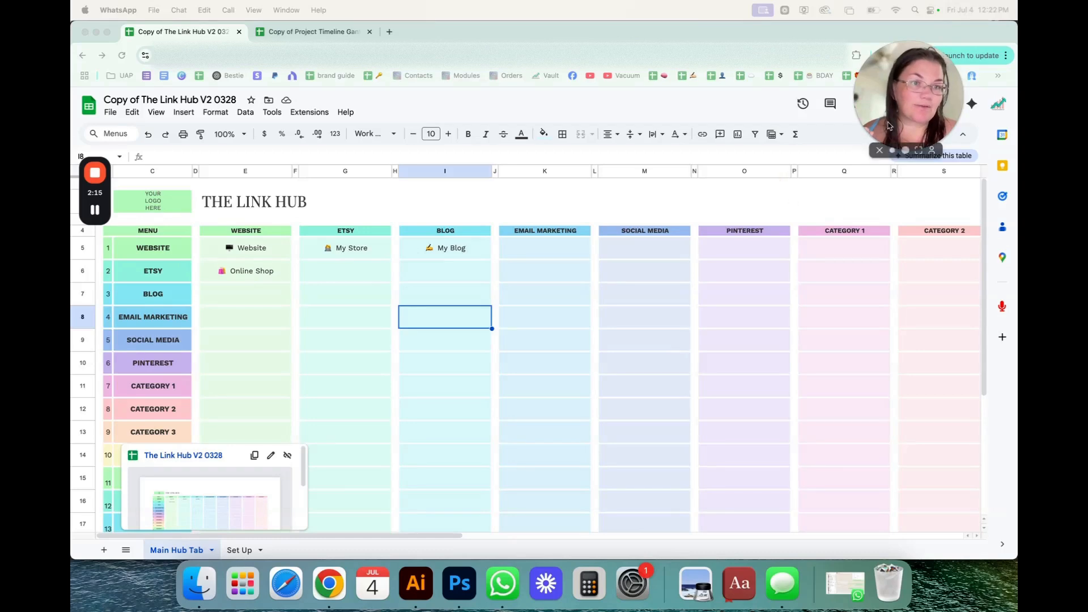
pyautogui.click(310, 33)
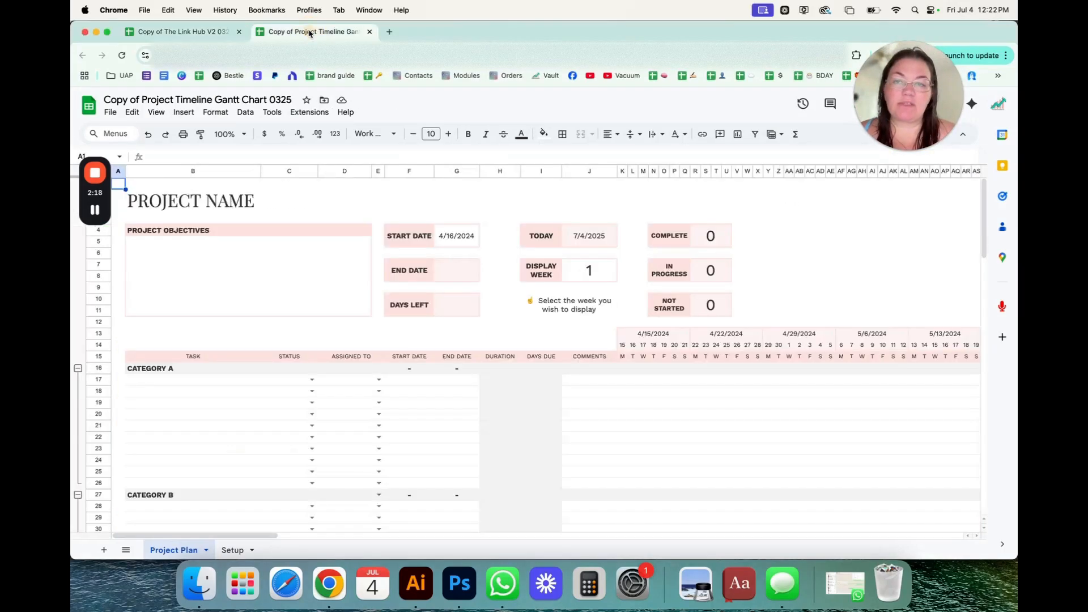
pyautogui.click(181, 33)
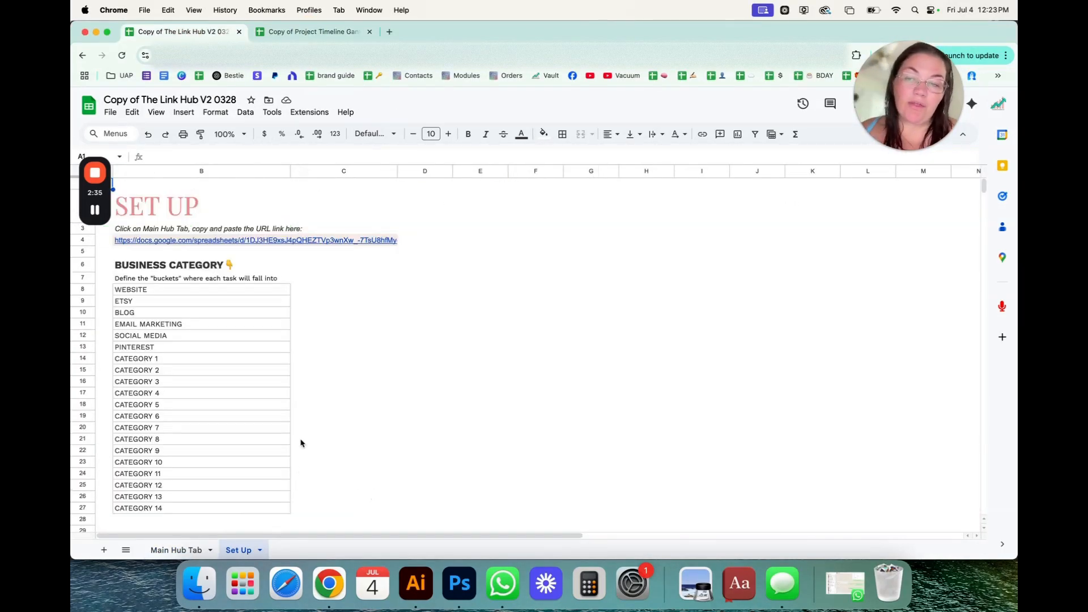
pyautogui.click(168, 551)
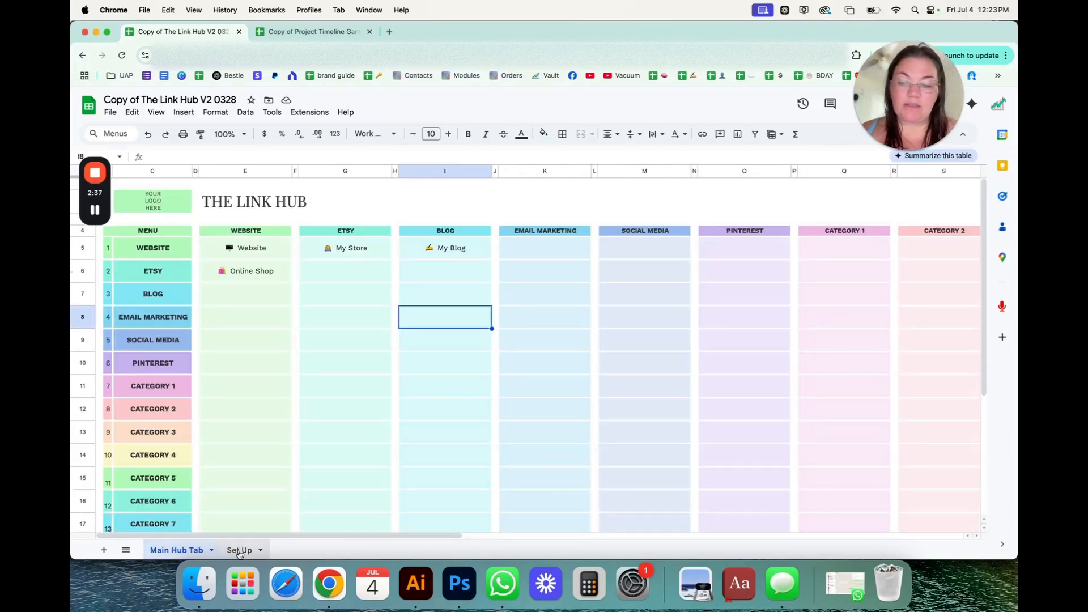
pyautogui.click(238, 550)
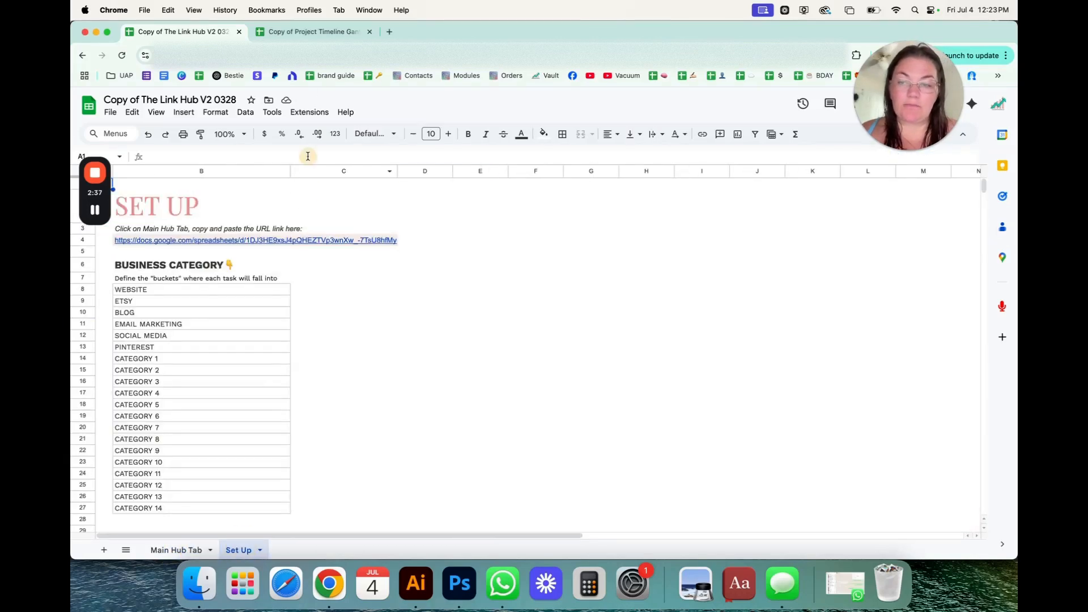
pyautogui.click(322, 32)
pyautogui.click(231, 550)
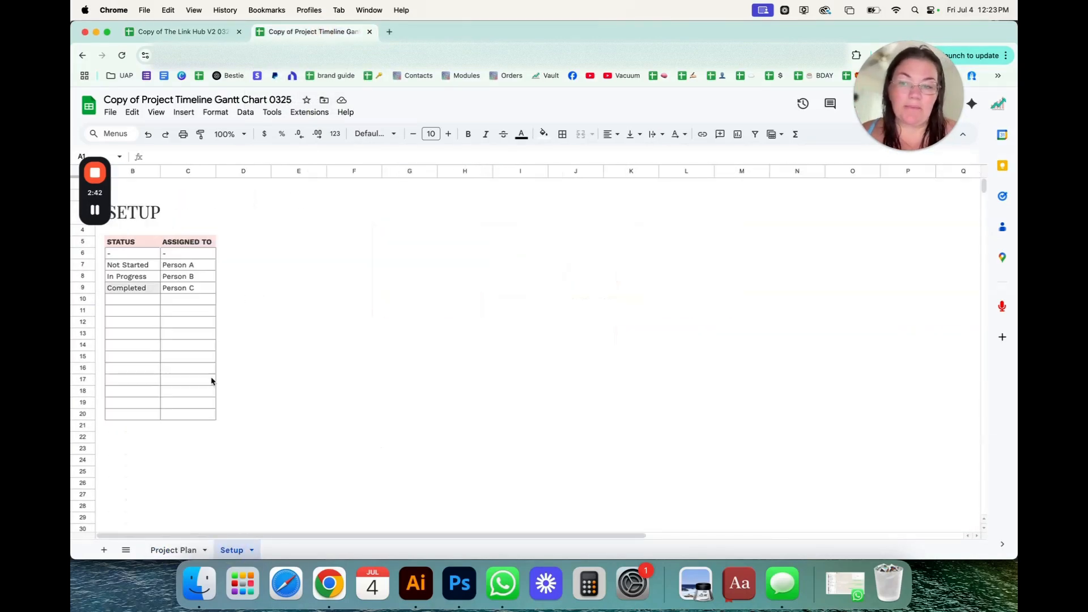
pyautogui.click(245, 292)
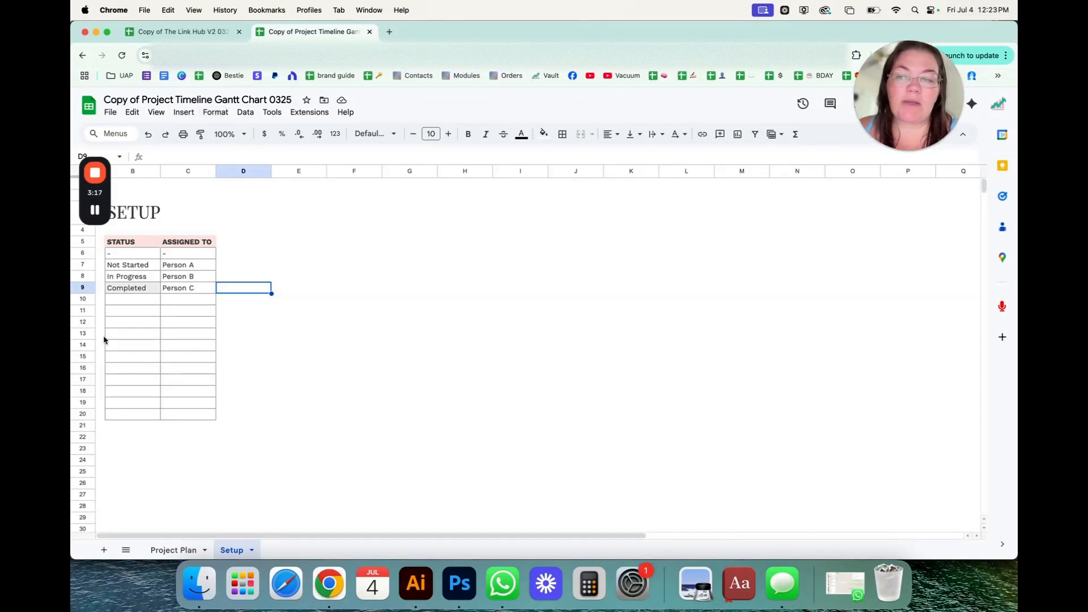
pyautogui.moveTo(106, 199); pyautogui.dragTo(729, 87)
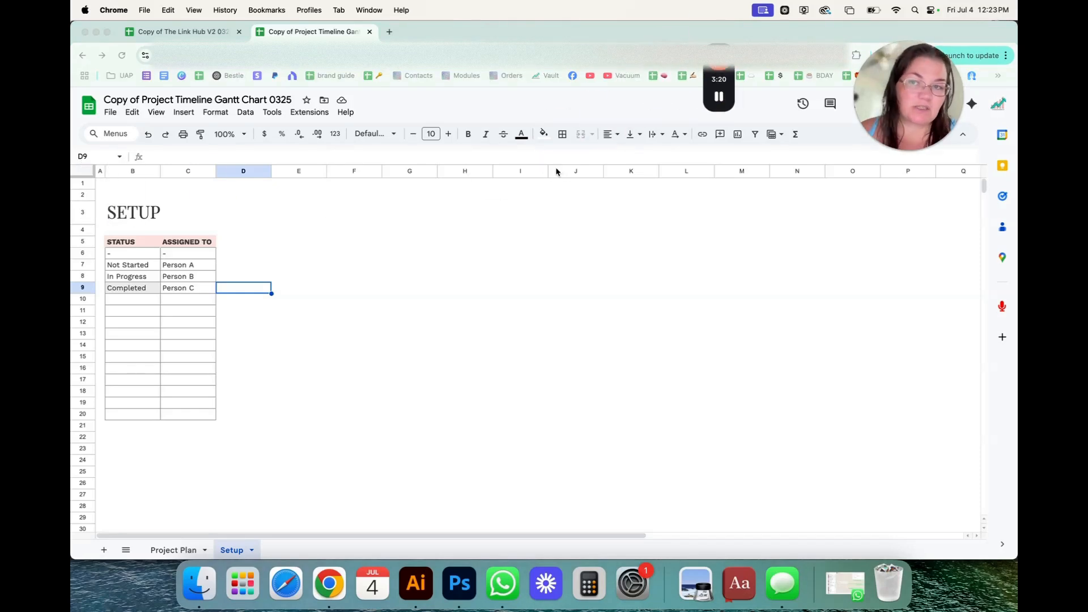
pyautogui.click(171, 36)
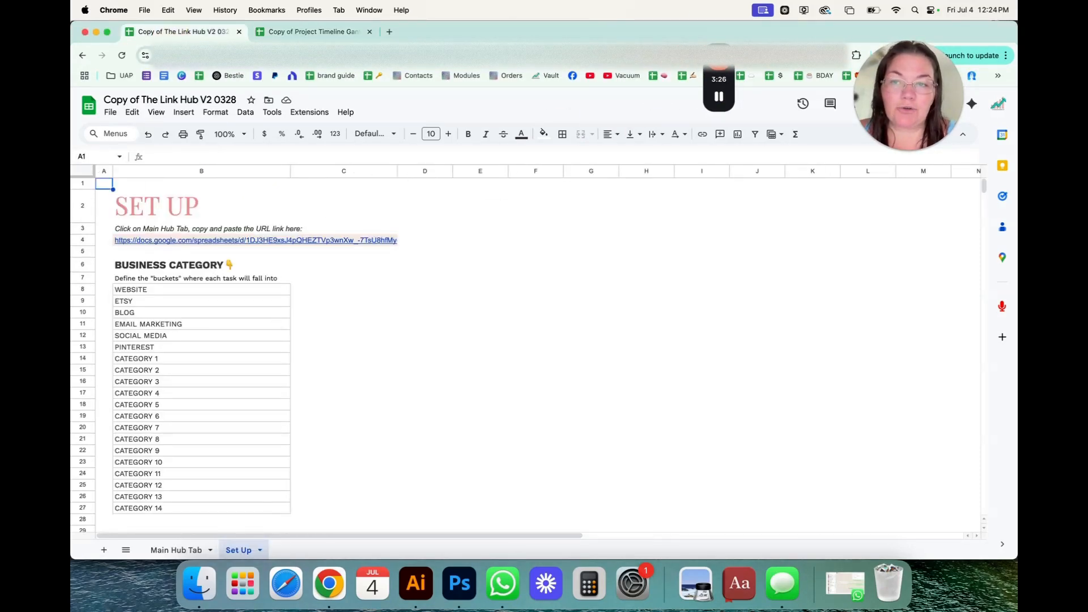
pyautogui.click(310, 33)
pyautogui.click(183, 36)
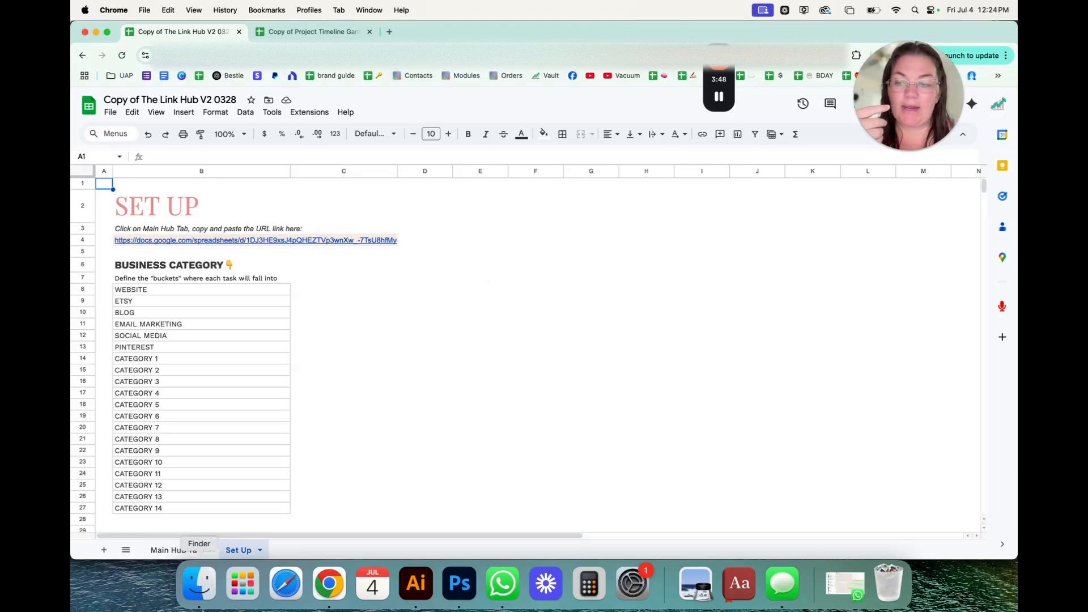
pyautogui.click(190, 548)
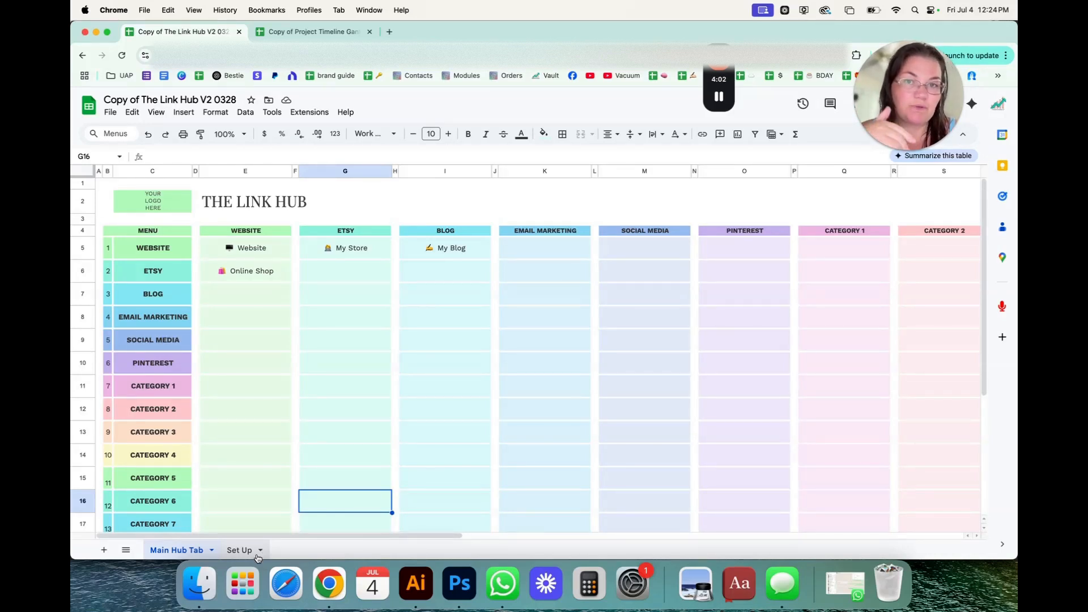
pyautogui.click(252, 552)
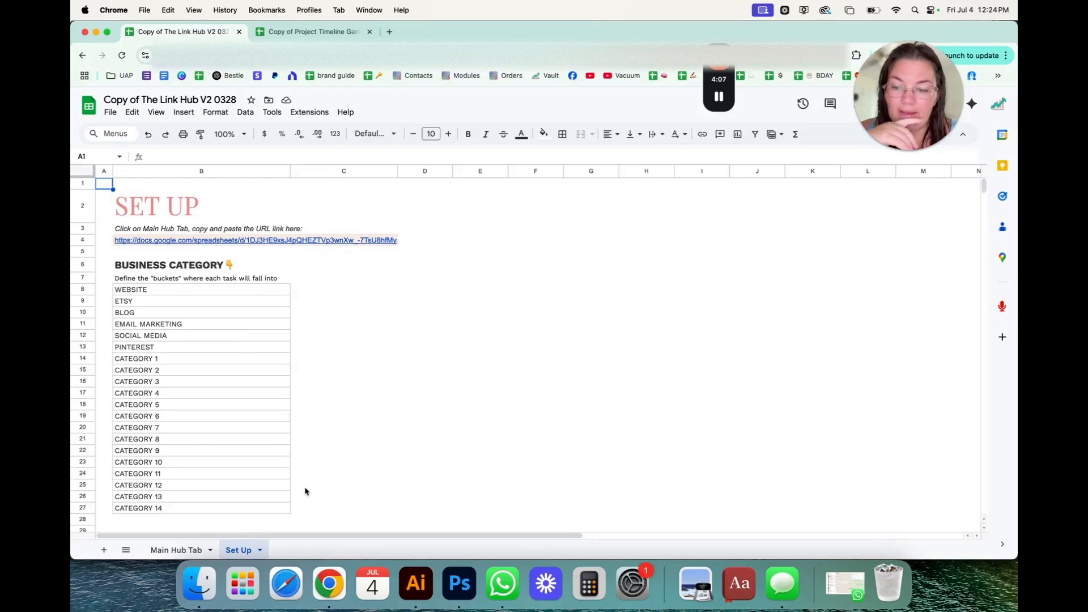
# Copy the Set Up sheet of the Link Hub copy into the existing spreadsheet Copy of Project Timeline Gantt Chart 0325.
pyautogui.click(259, 551)
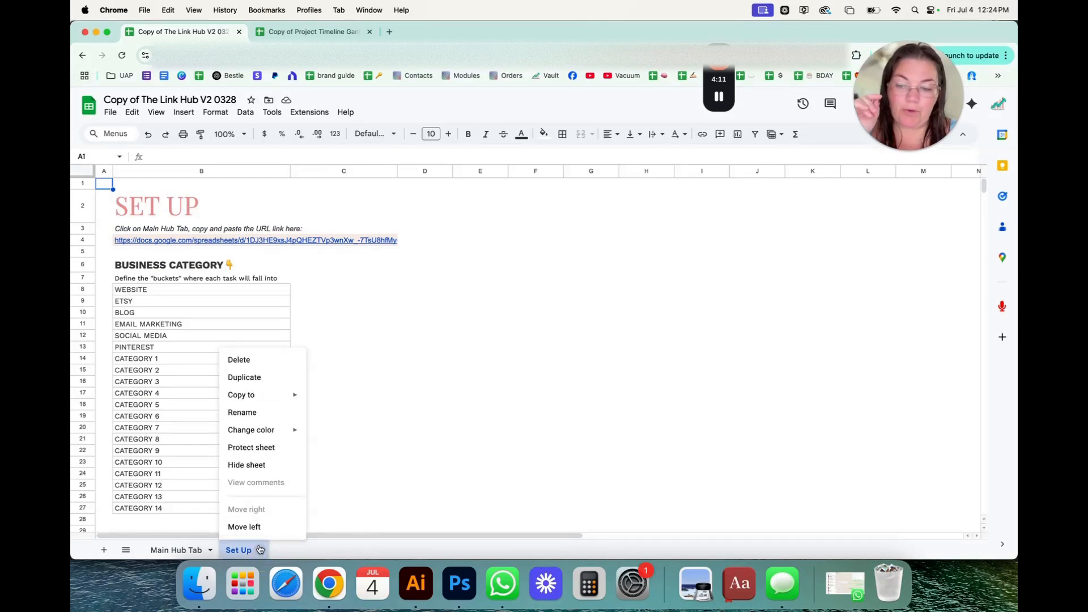
pyautogui.moveTo(264, 399)
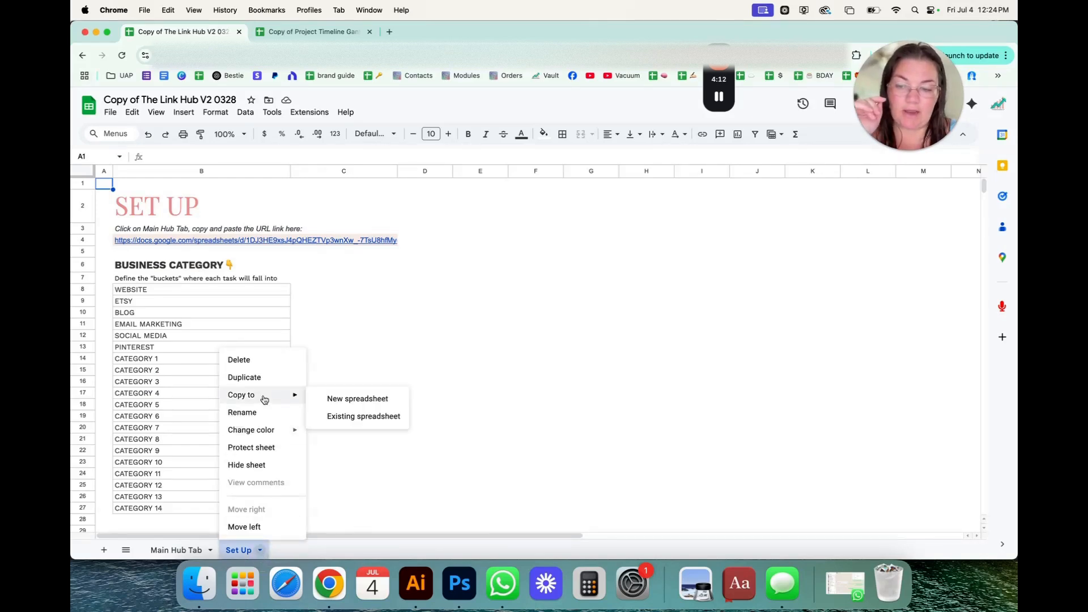
pyautogui.click(339, 417)
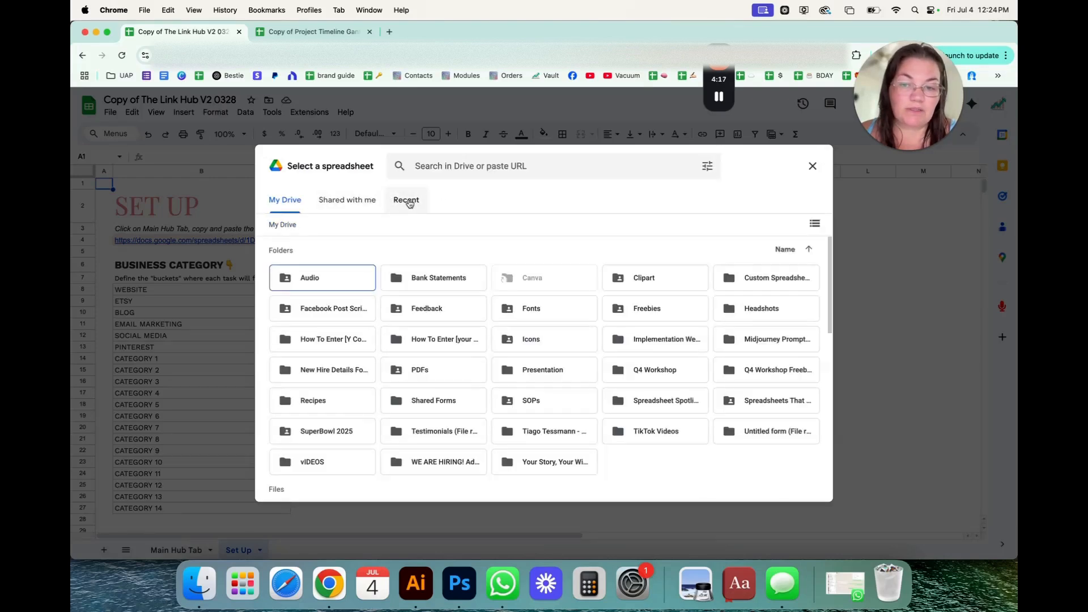
pyautogui.click(406, 200)
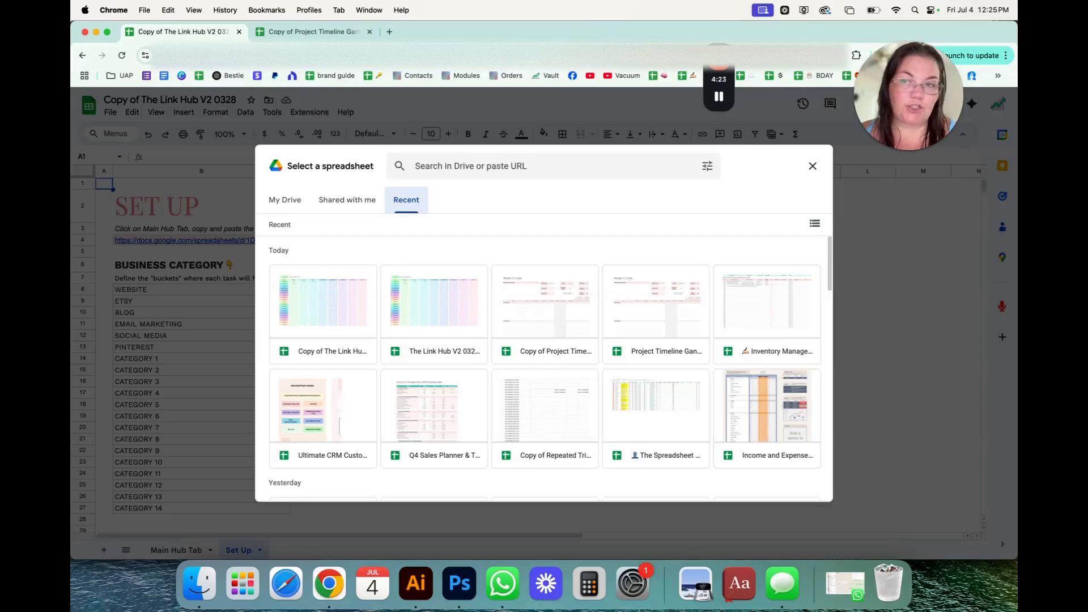
pyautogui.click(283, 32)
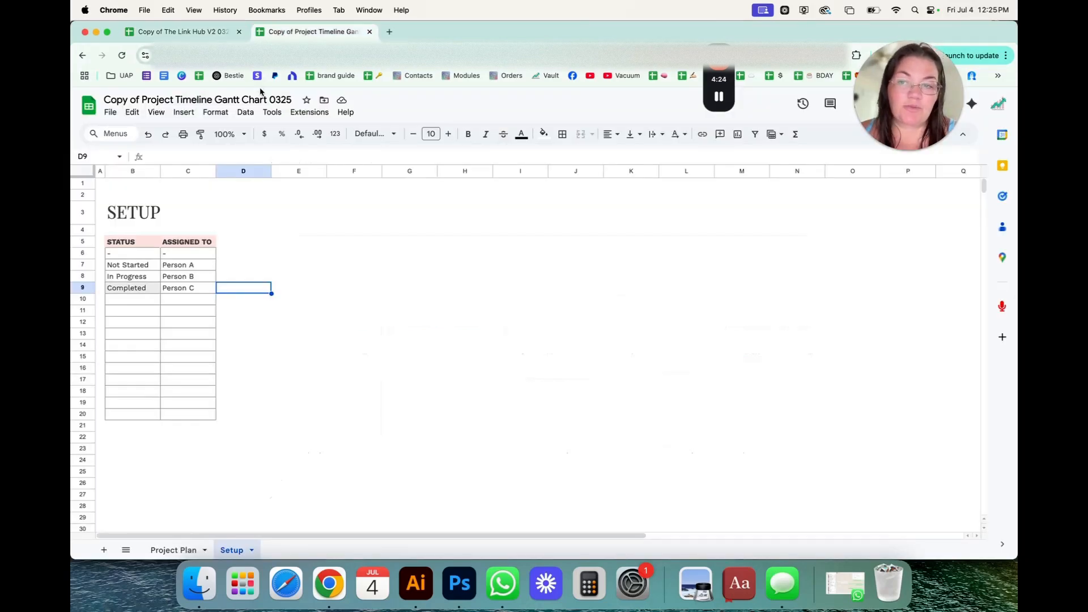
pyautogui.click(203, 33)
pyautogui.doubleClick(539, 323)
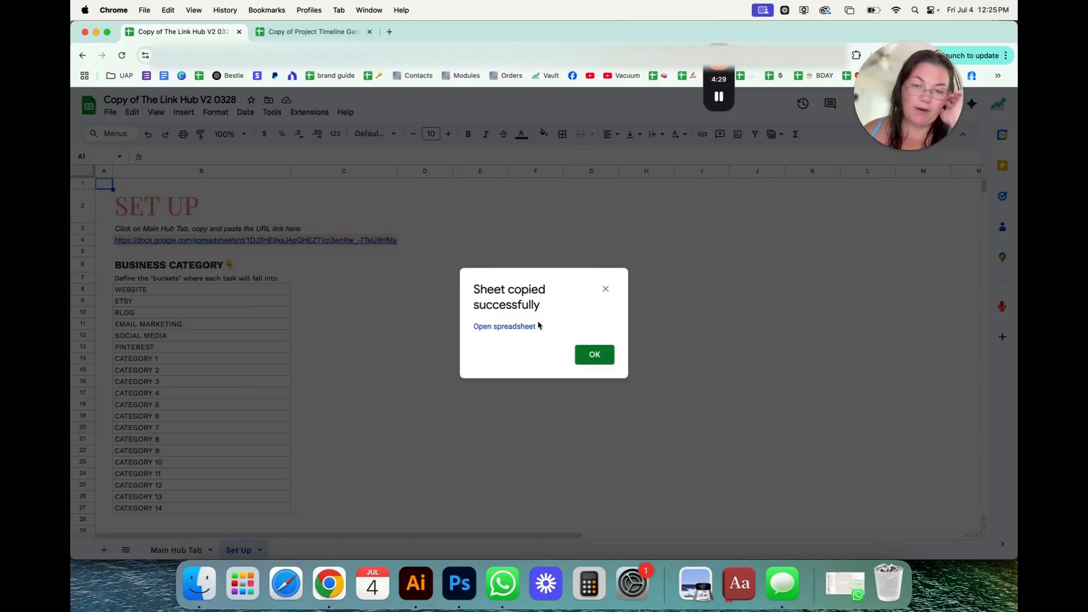
pyautogui.click(593, 358)
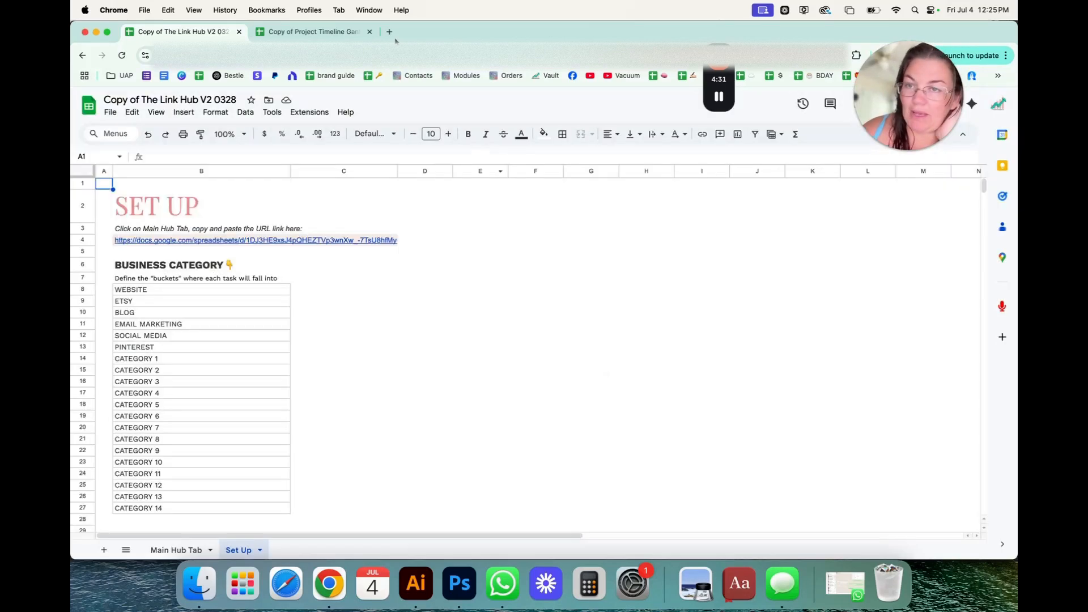
# In the Gantt chart spreadsheet, rename the Copy of Set Up sheet as Set Up.
pyautogui.click(329, 33)
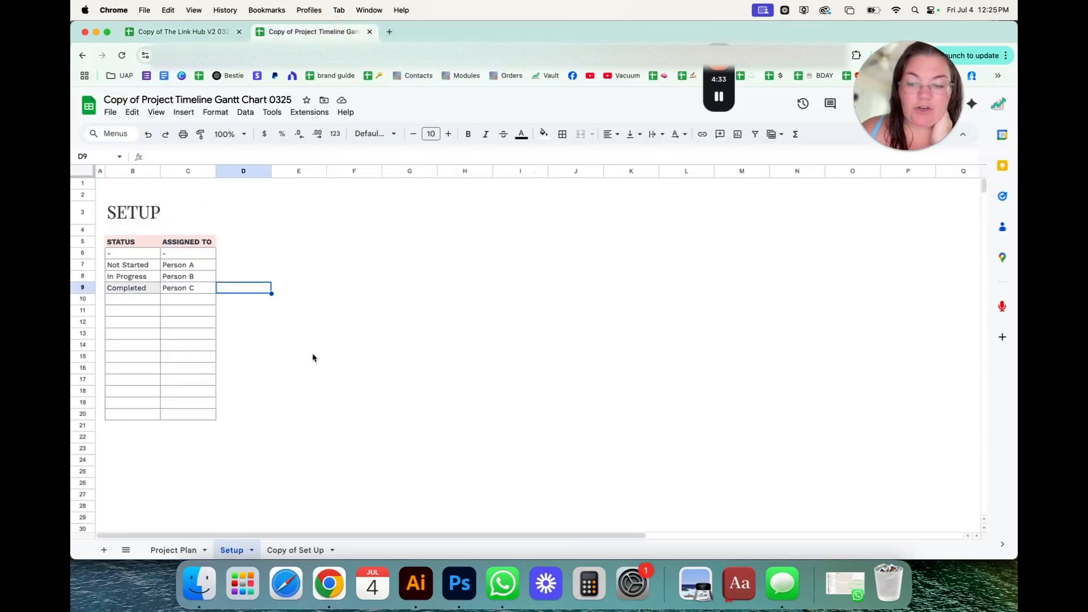
pyautogui.click(306, 551)
pyautogui.click(307, 551)
pyautogui.press('BackSpace')
pyautogui.press('BackSpace')
pyautogui.press('BackSpace')
pyautogui.press('BackSpace')
pyautogui.press('BackSpace')
pyautogui.press('BackSpace')
pyautogui.press('BackSpace')
pyautogui.press('BackSpace')
pyautogui.click(390, 478)
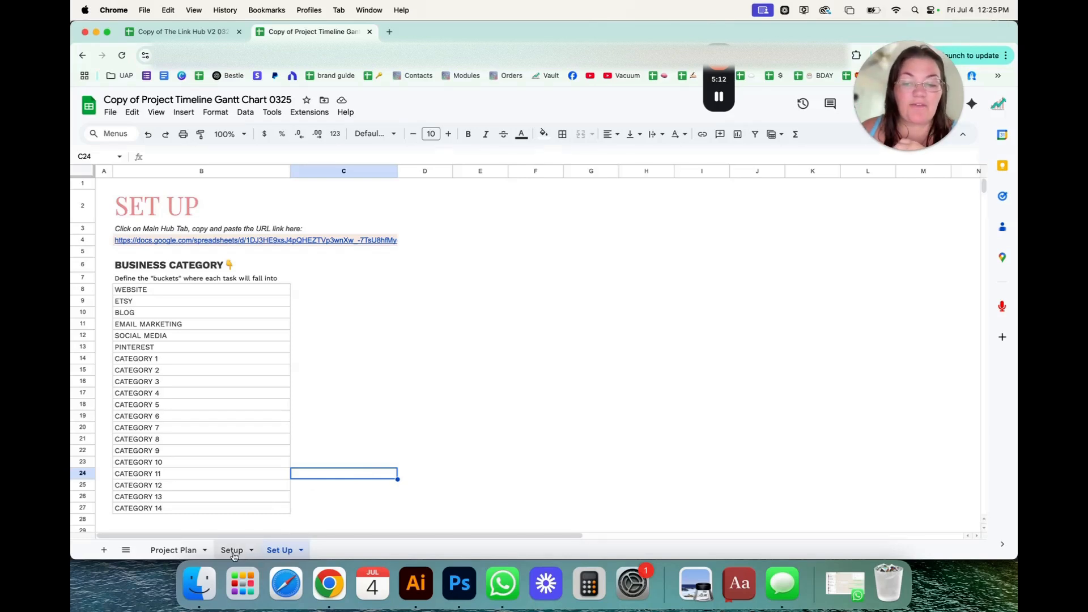
# Delete the copied Set Up sheet from the Gantt chart spreadsheet.
pyautogui.click(300, 551)
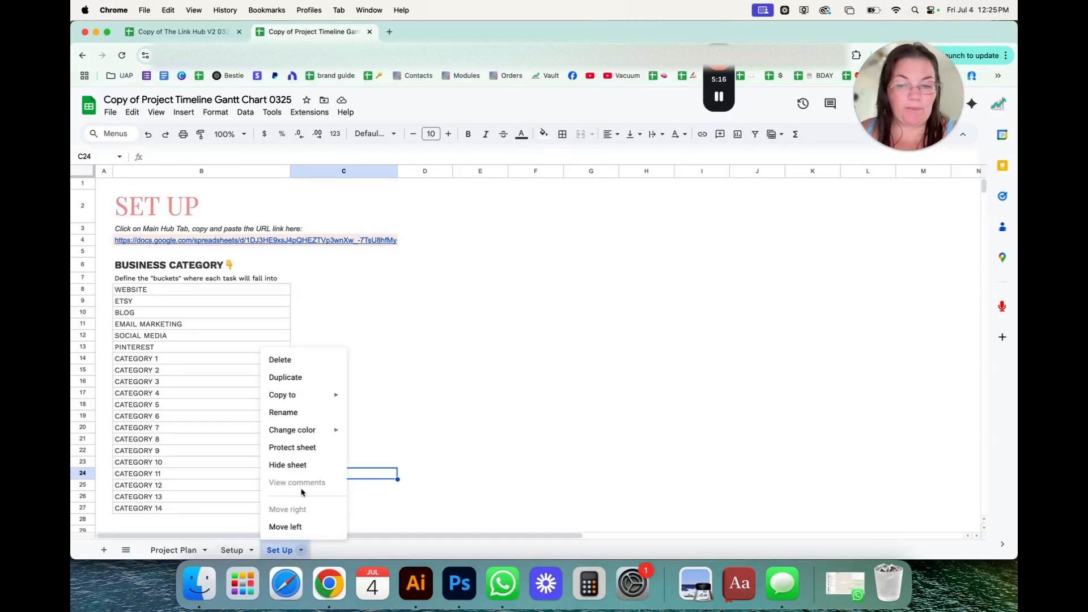
pyautogui.click(281, 360)
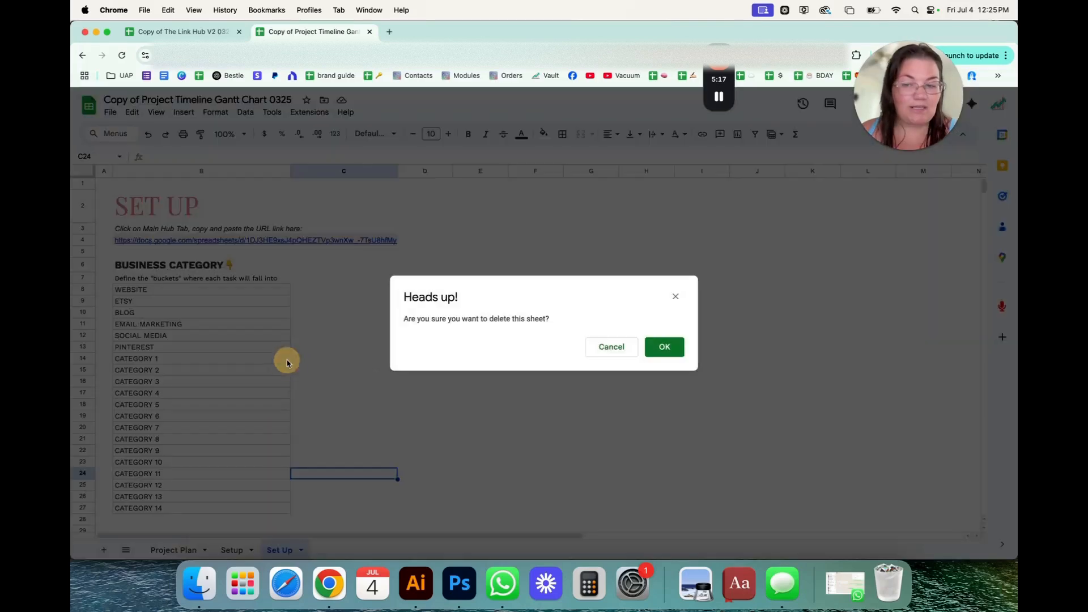
pyautogui.click(666, 348)
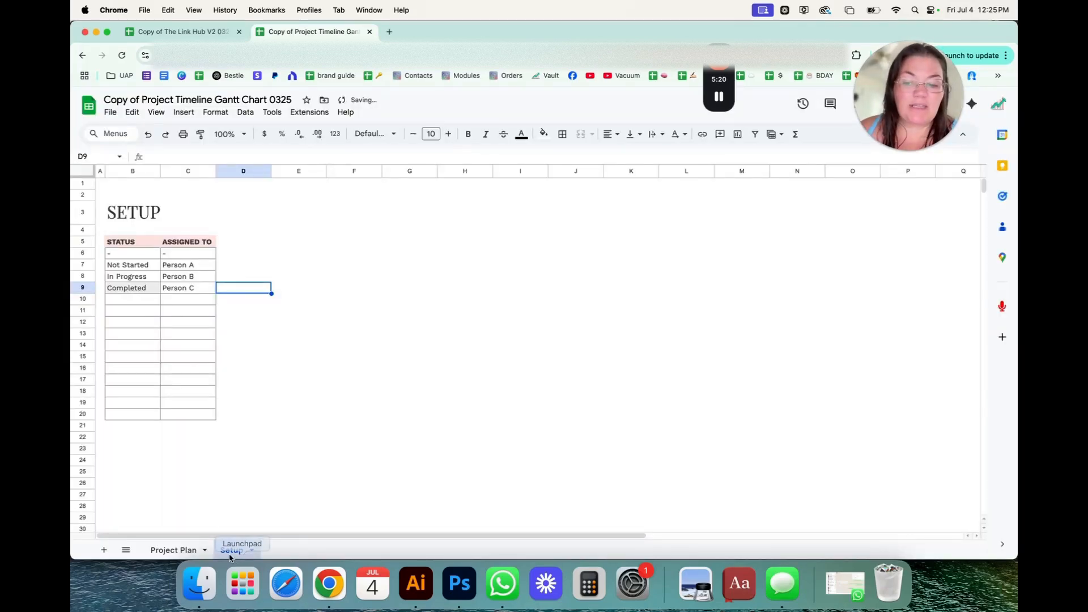
# In the Link Hub copy, rename the Set Up sheet as Setup.
pyautogui.click(183, 32)
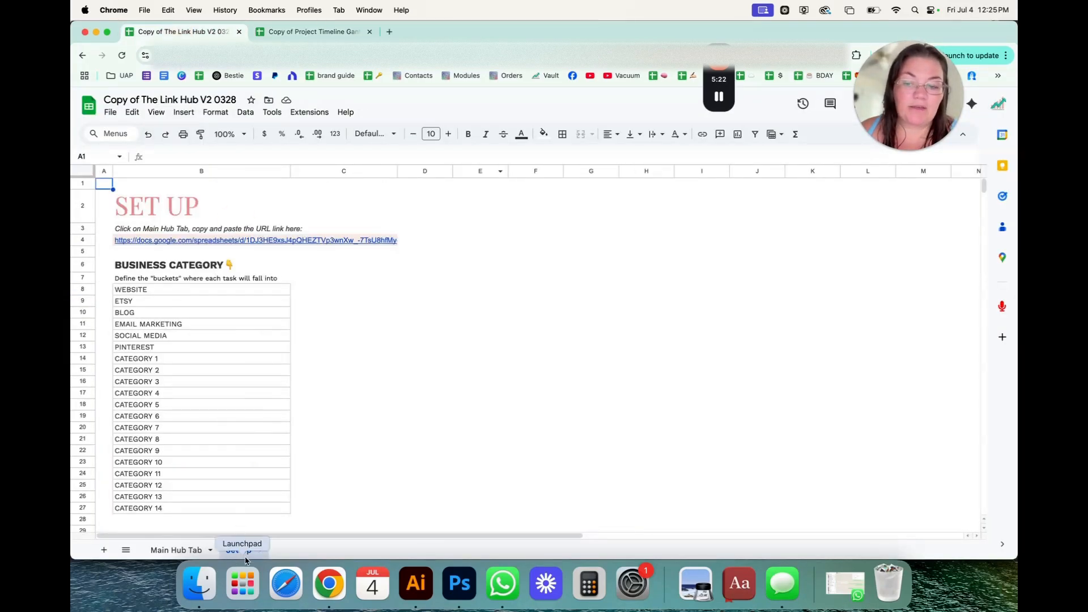
pyautogui.doubleClick(245, 551)
pyautogui.write('Setup')
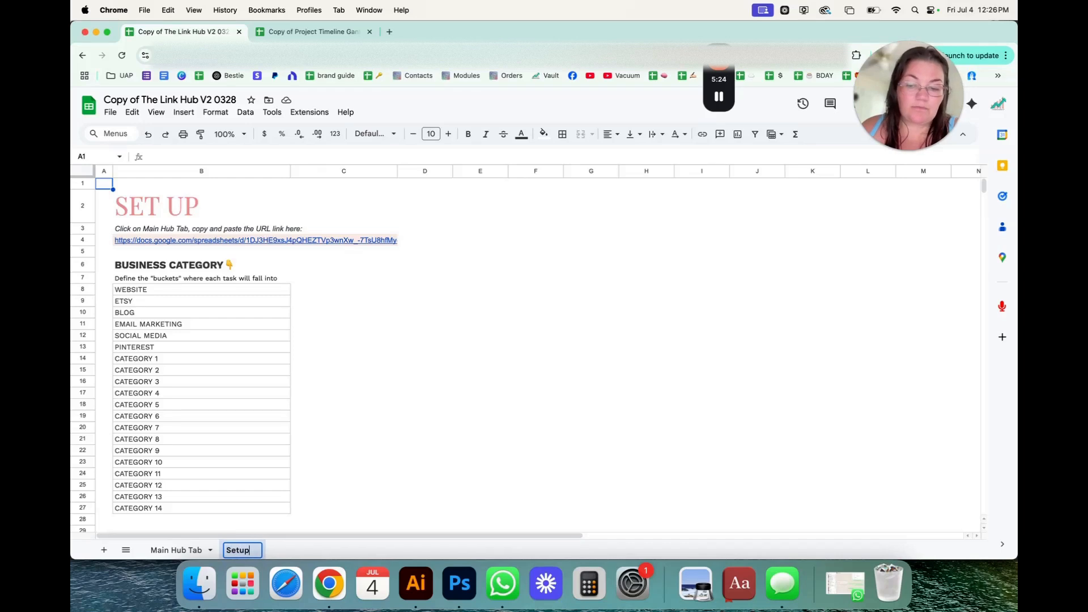
pyautogui.press('Return')
pyautogui.click(420, 418)
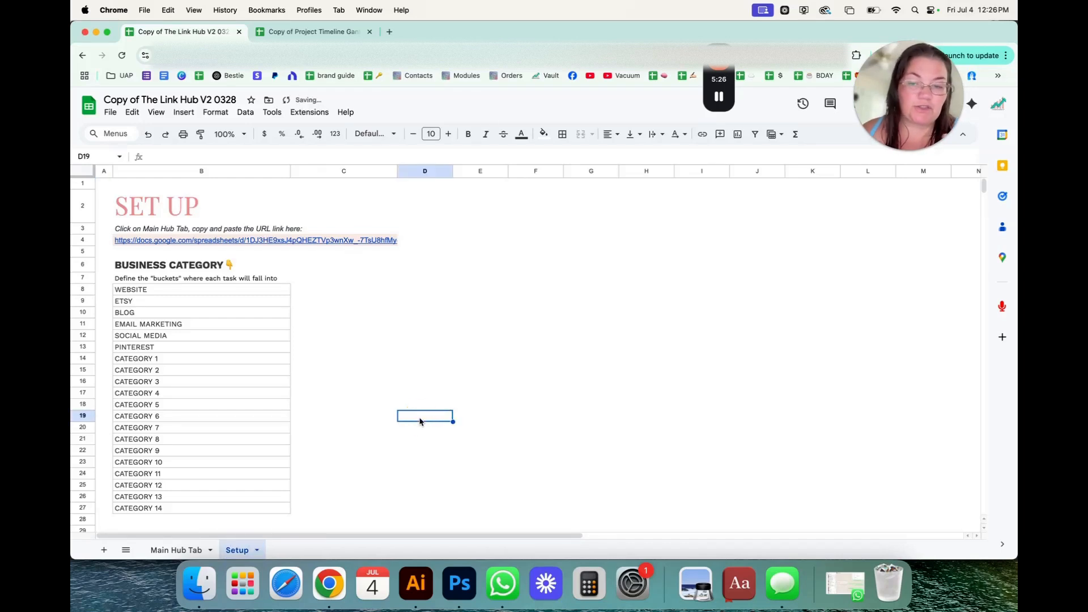
# Extend the Link Hub copy's setup sheet name to Setup LinkHub.
pyautogui.doubleClick(246, 551)
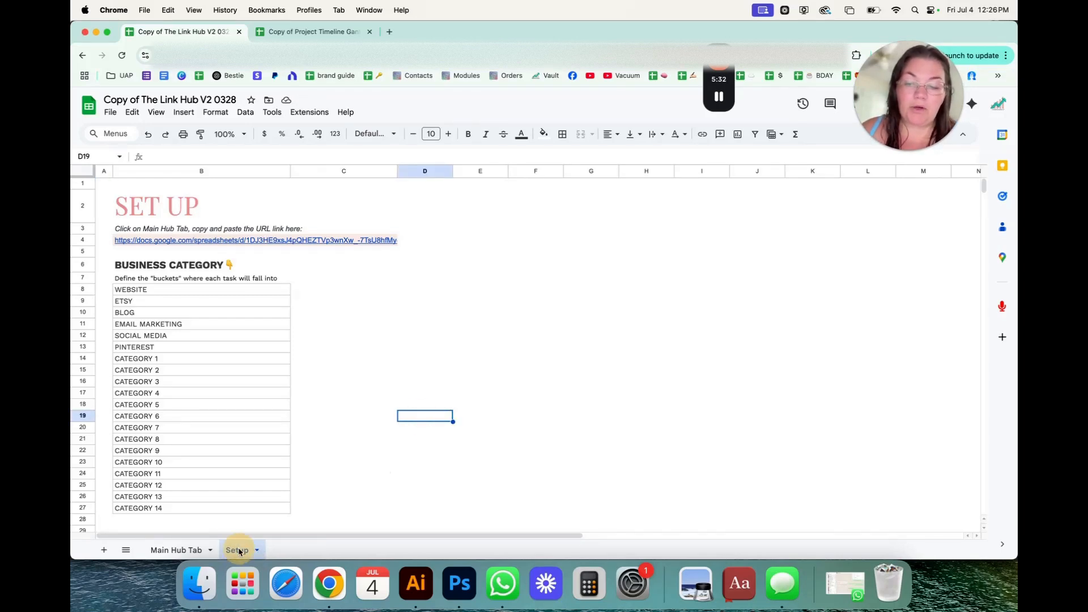
pyautogui.click(247, 552)
pyautogui.write('Li')
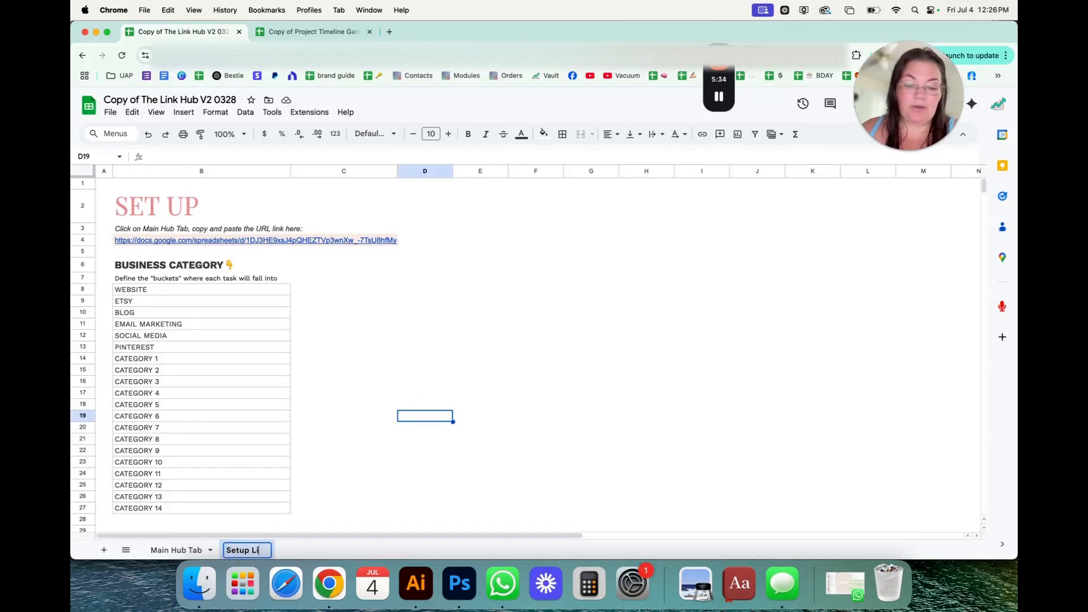
pyautogui.write('nkHub')
pyautogui.click(310, 464)
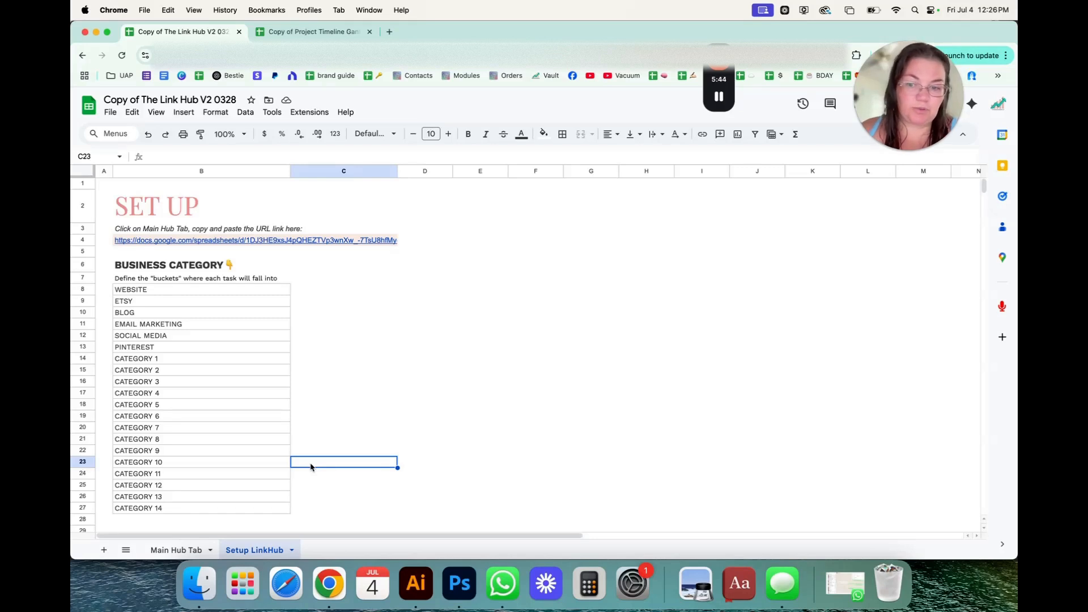
# Copy the Setup LinkHub sheet into the existing spreadsheet Copy of Project Timeline Gantt Chart 0325 and switch to that spreadsheet.
pyautogui.click(291, 549)
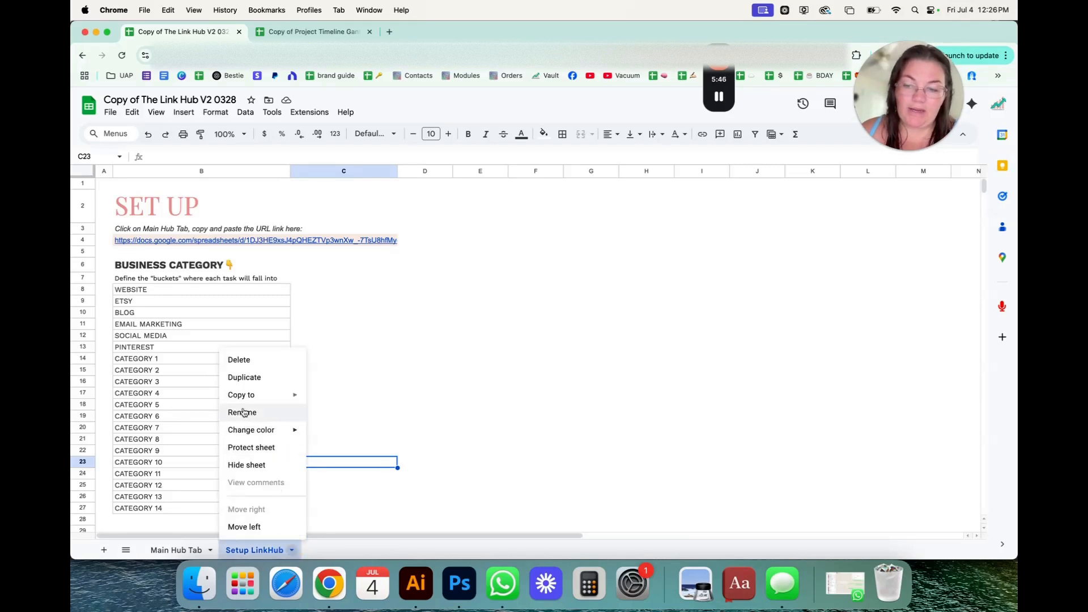
pyautogui.moveTo(243, 396)
pyautogui.click(359, 418)
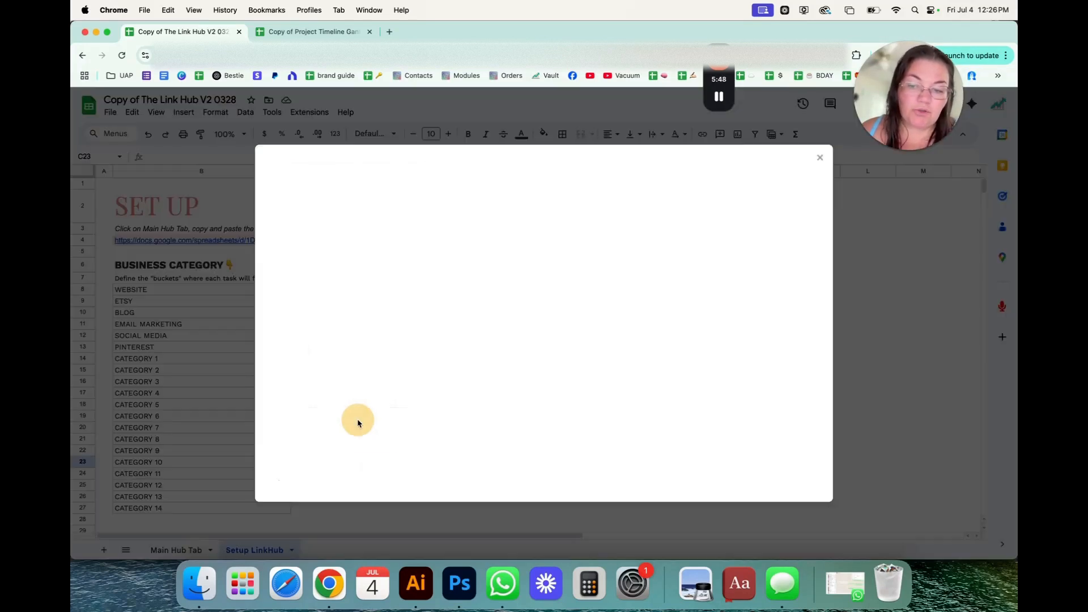
pyautogui.click(406, 200)
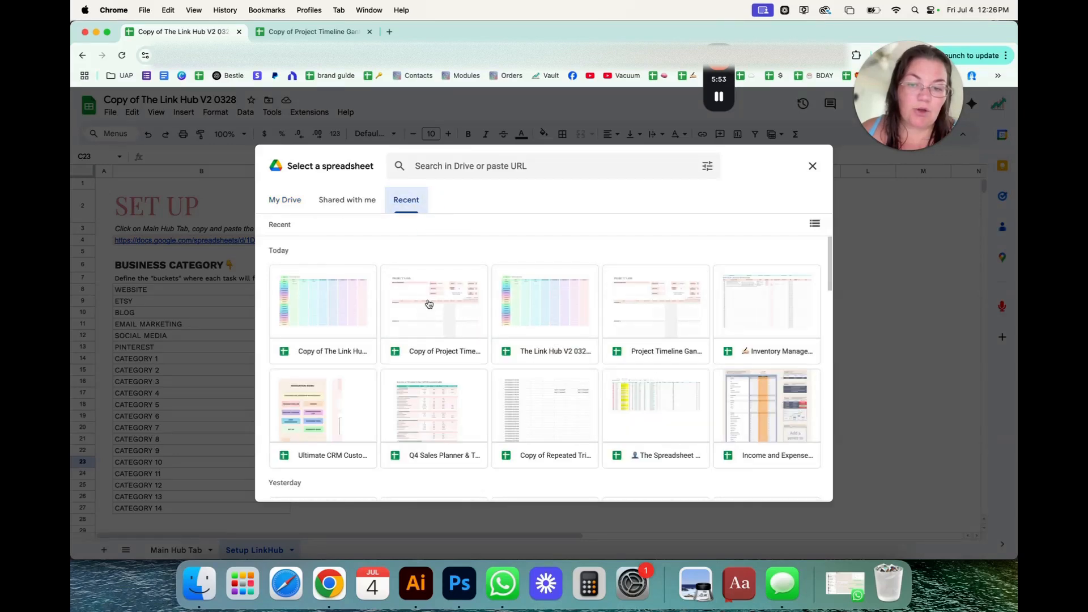
pyautogui.doubleClick(426, 302)
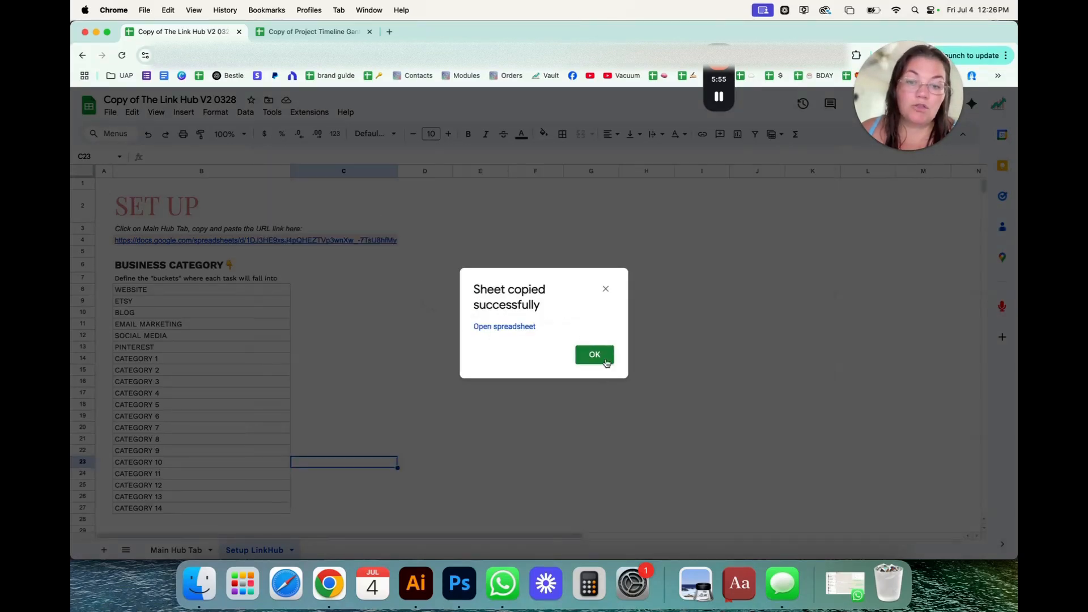
pyautogui.click(593, 355)
pyautogui.click(302, 33)
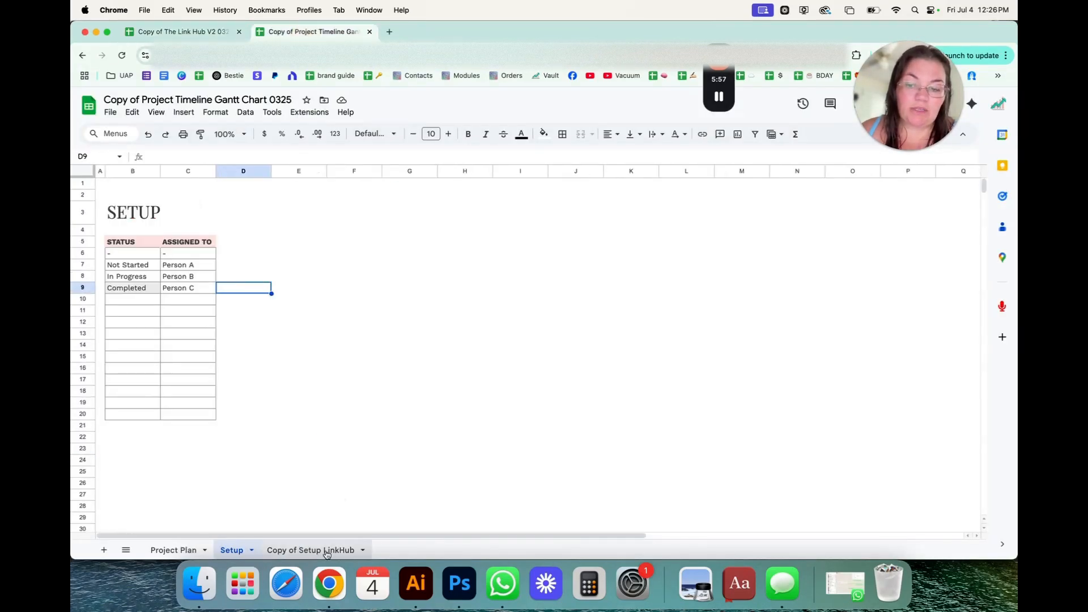
# Rename the Copy of Setup LinkHub sheet as Setup LinkHub in the Gantt chart spreadsheet.
pyautogui.click(307, 551)
pyautogui.doubleClick(301, 551)
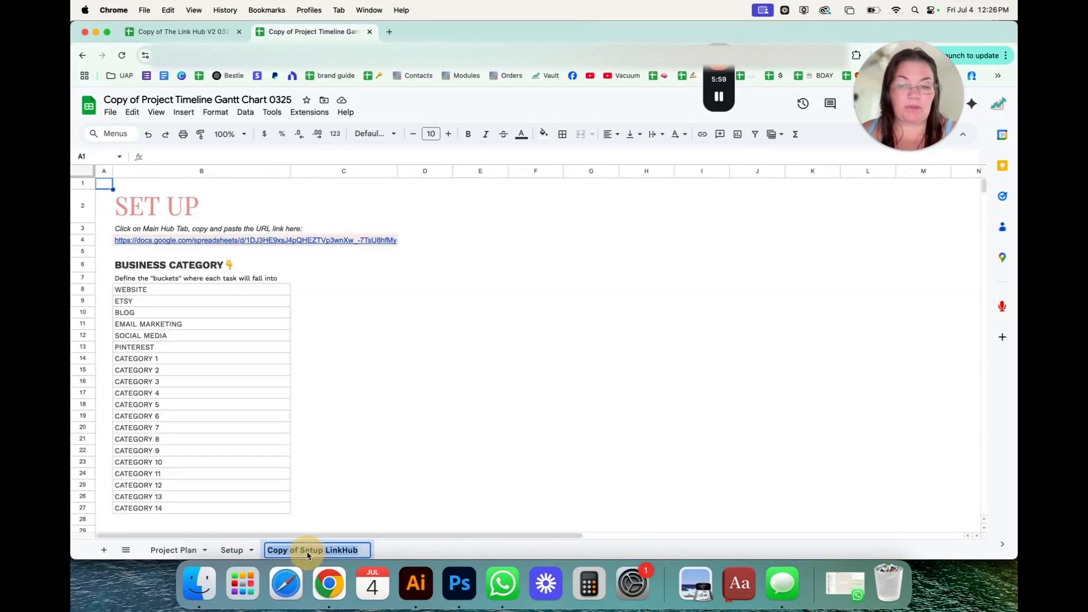
pyautogui.click(299, 551)
pyautogui.press('BackSpace')
pyautogui.press('BackSpace')
pyautogui.press('BackSpace')
pyautogui.press('BackSpace')
pyautogui.press('BackSpace')
pyautogui.press('BackSpace')
pyautogui.press('BackSpace')
pyautogui.press('BackSpace')
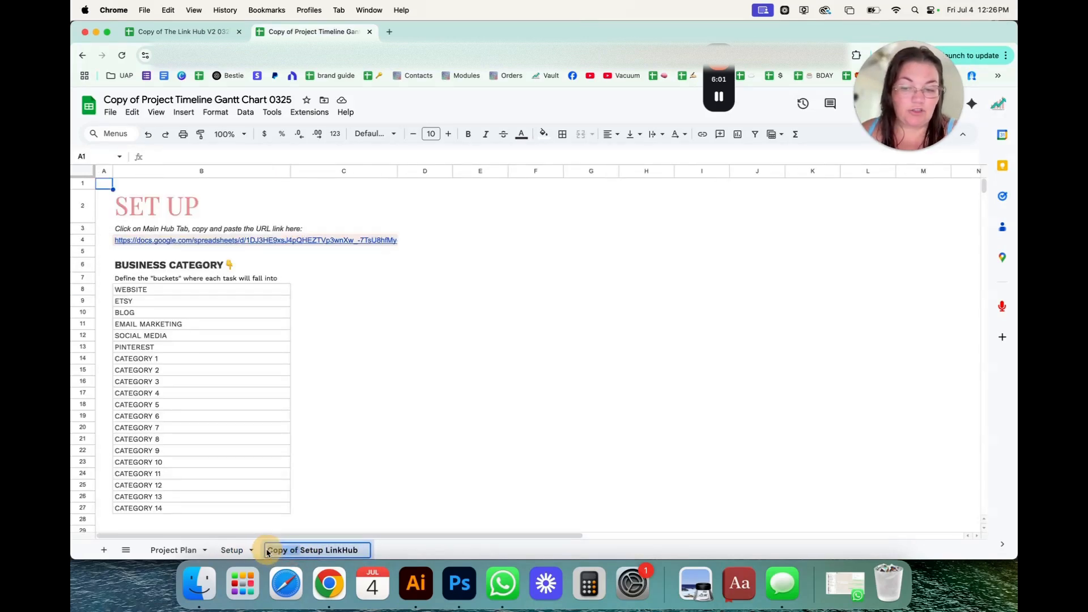
pyautogui.press('Return')
pyautogui.click(386, 462)
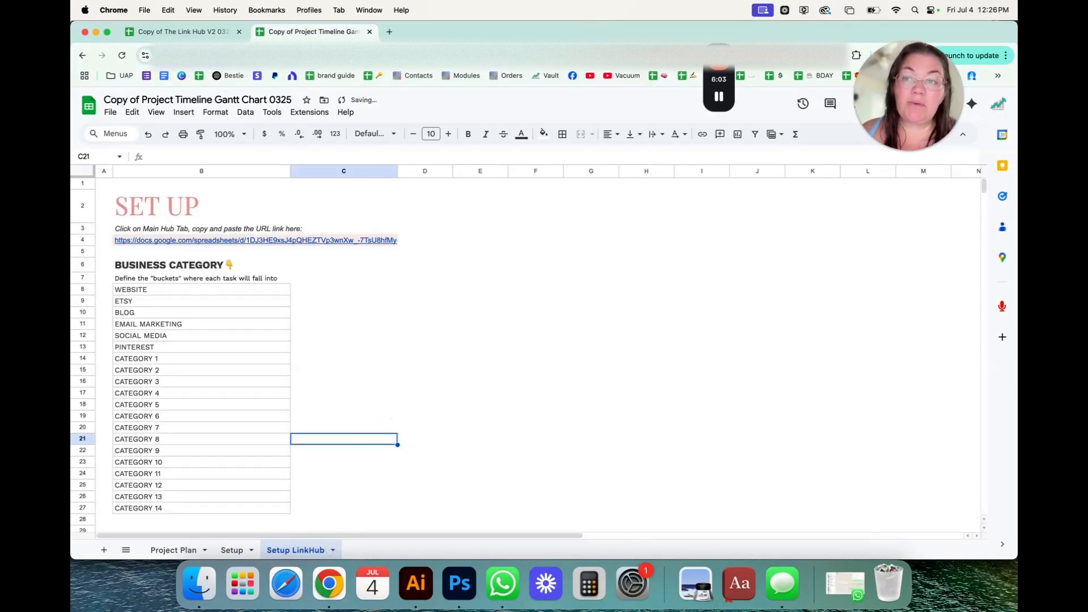
# In the Link Hub copy's Main Hub Tab, inspect the sheet reference in the Website menu cell's HYPERLINK formula.
pyautogui.click(210, 32)
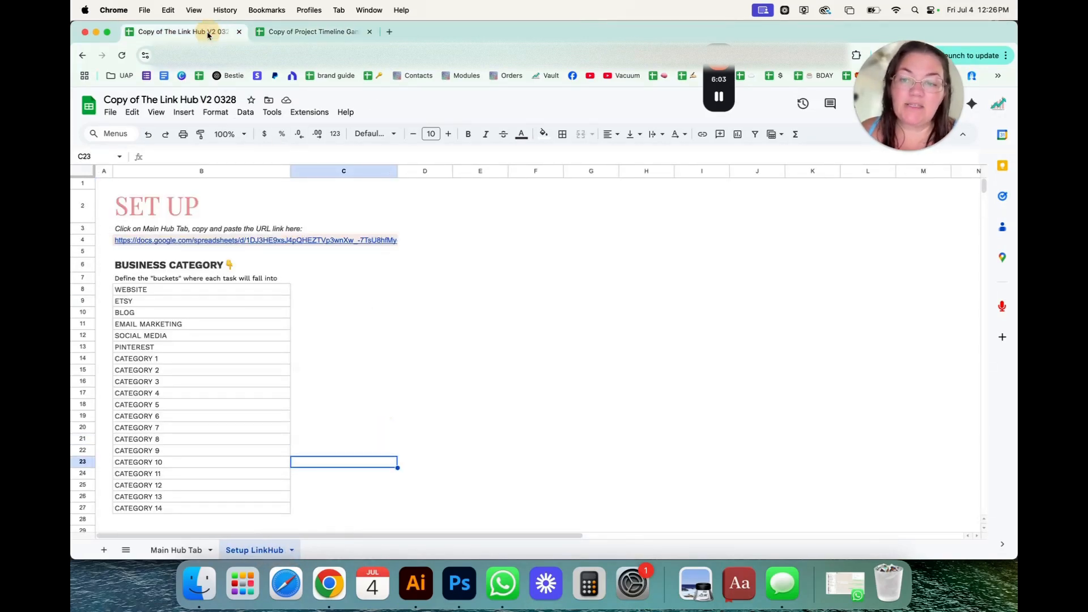
pyautogui.click(192, 550)
pyautogui.click(170, 247)
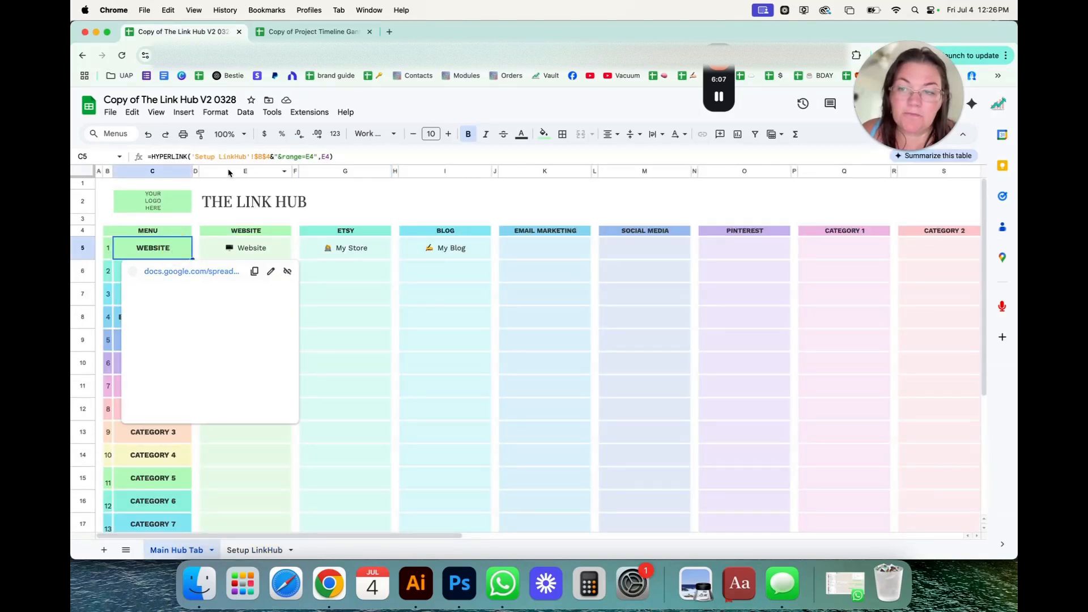
pyautogui.moveTo(192, 157); pyautogui.dragTo(272, 156)
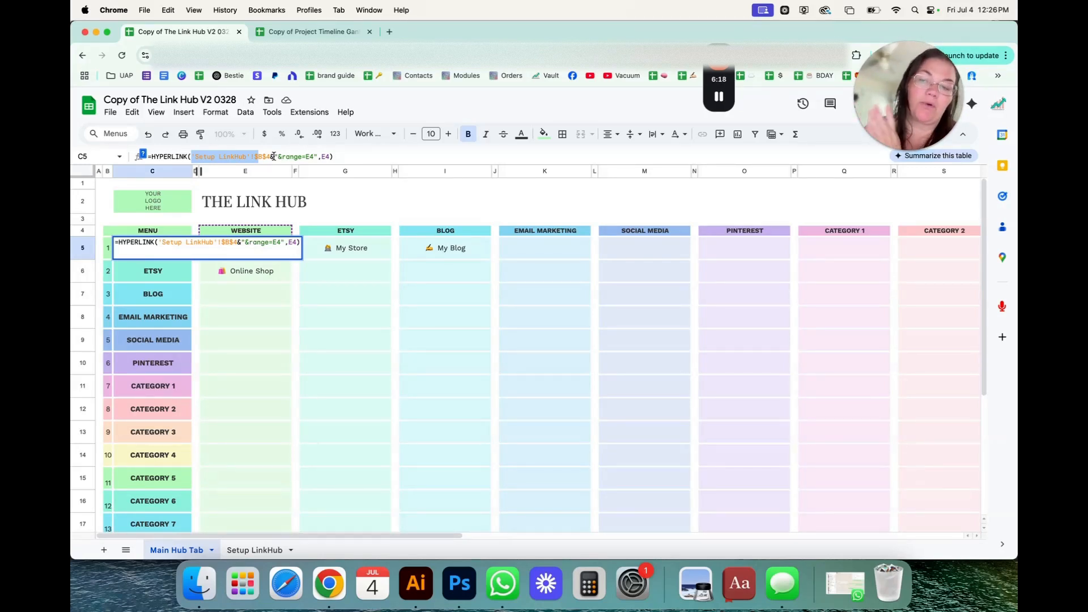
pyautogui.press('Return')
# Copy the Main Hub Tab sheet into the existing spreadsheet Copy of Project Timeline Gantt Chart 0325 and switch to that spreadsheet.
pyautogui.click(211, 550)
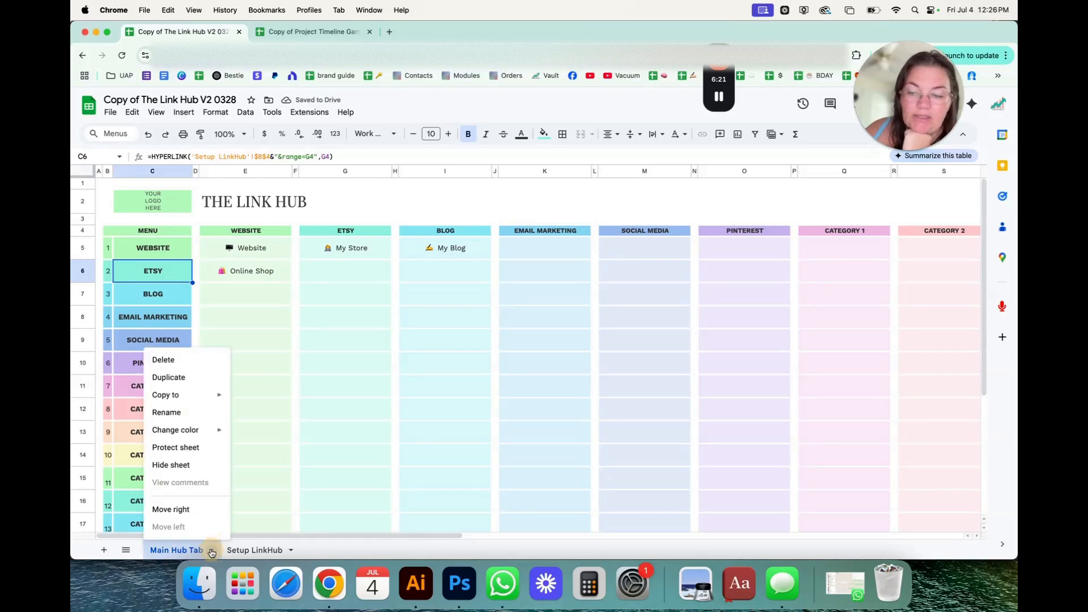
pyautogui.moveTo(217, 395)
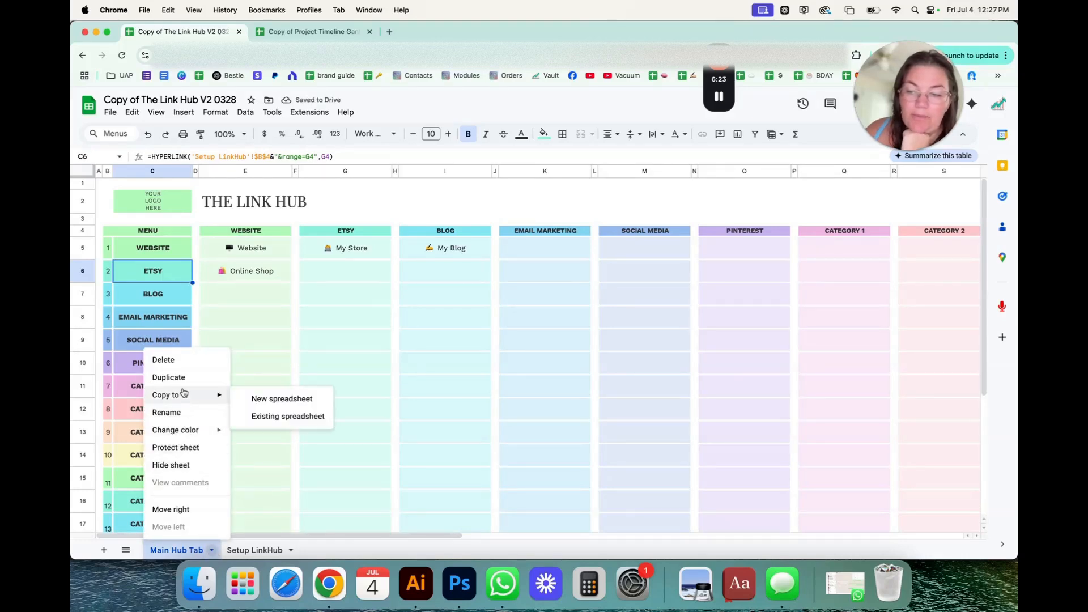
pyautogui.click(260, 416)
pyautogui.click(404, 199)
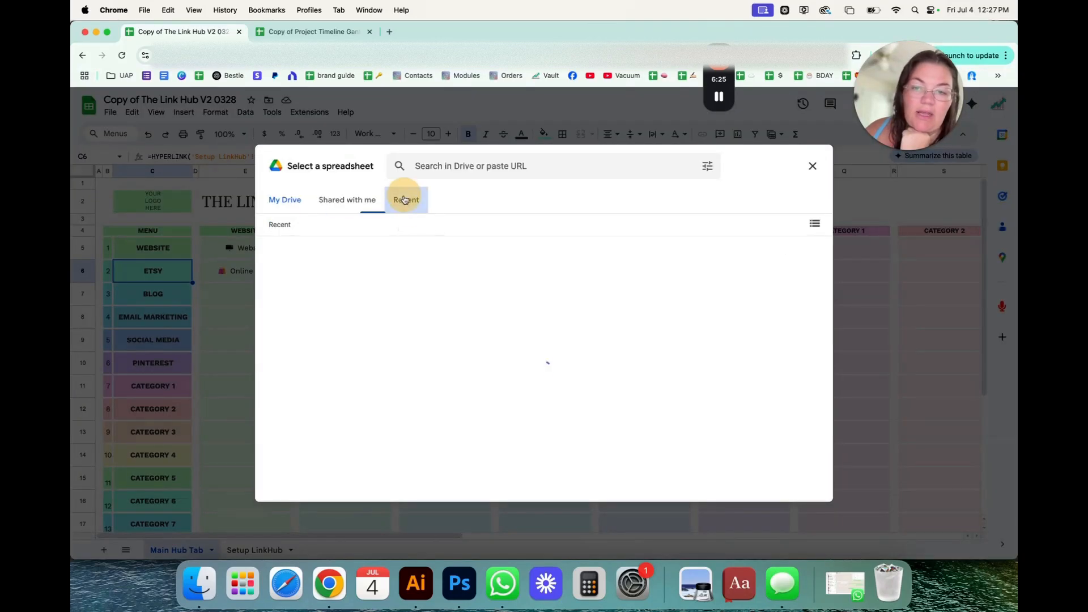
pyautogui.doubleClick(431, 310)
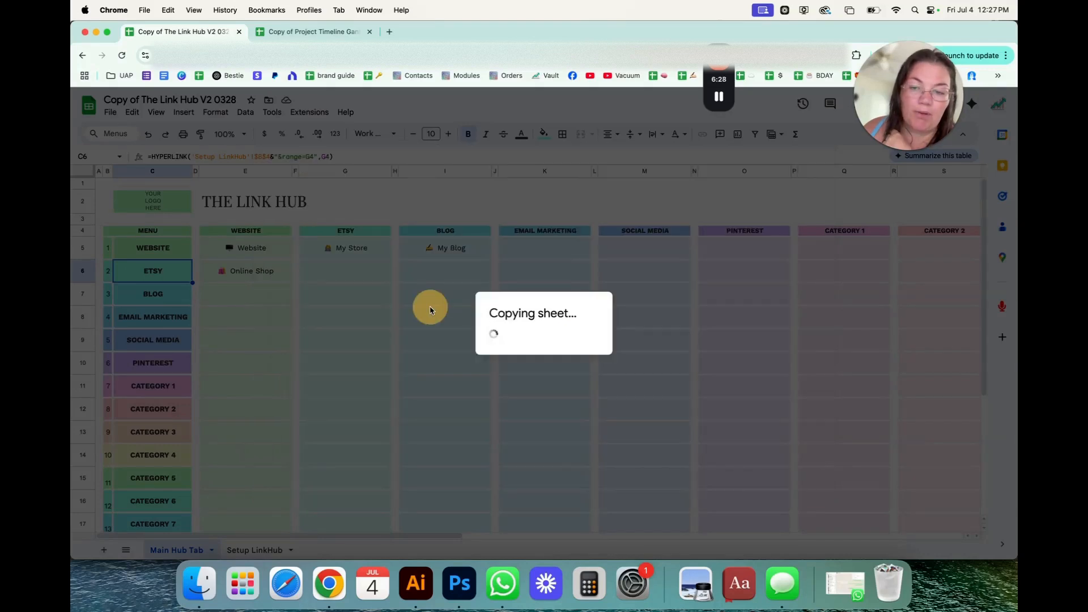
pyautogui.click(593, 354)
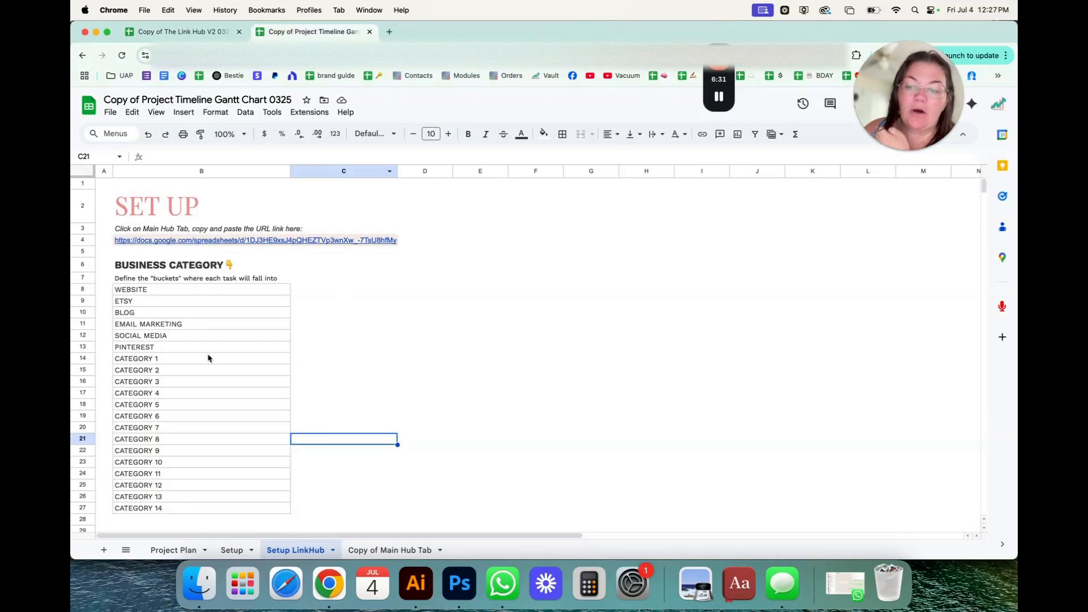
# Rename the copied hub sheet as Main Hub Tab and move it directly before Setup LinkHub.
pyautogui.click(414, 550)
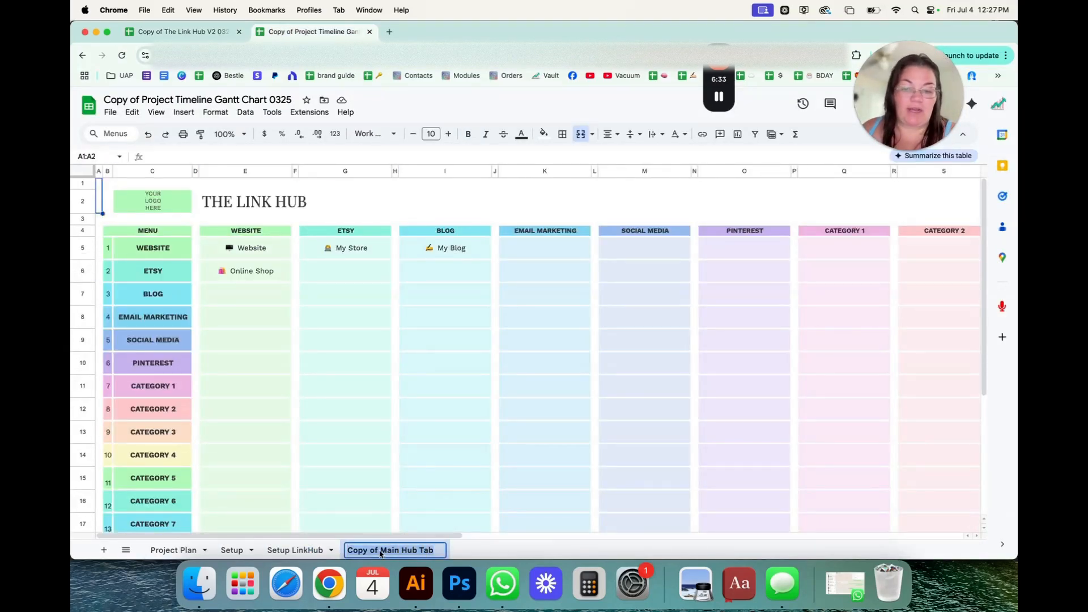
pyautogui.press('BackSpace')
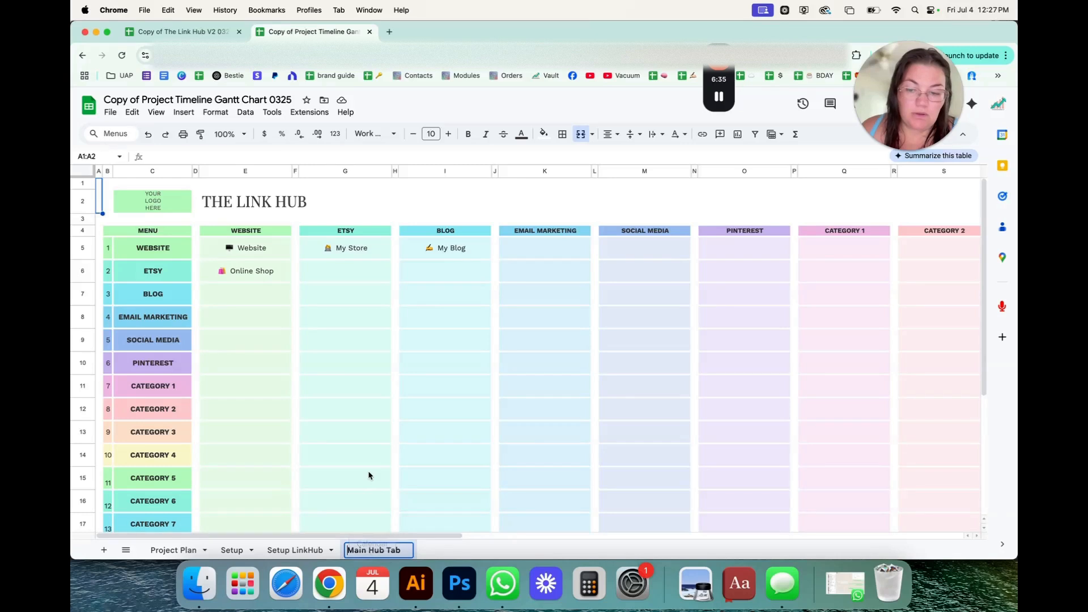
pyautogui.click(368, 462)
pyautogui.click(370, 551)
pyautogui.moveTo(370, 550); pyautogui.dragTo(292, 550)
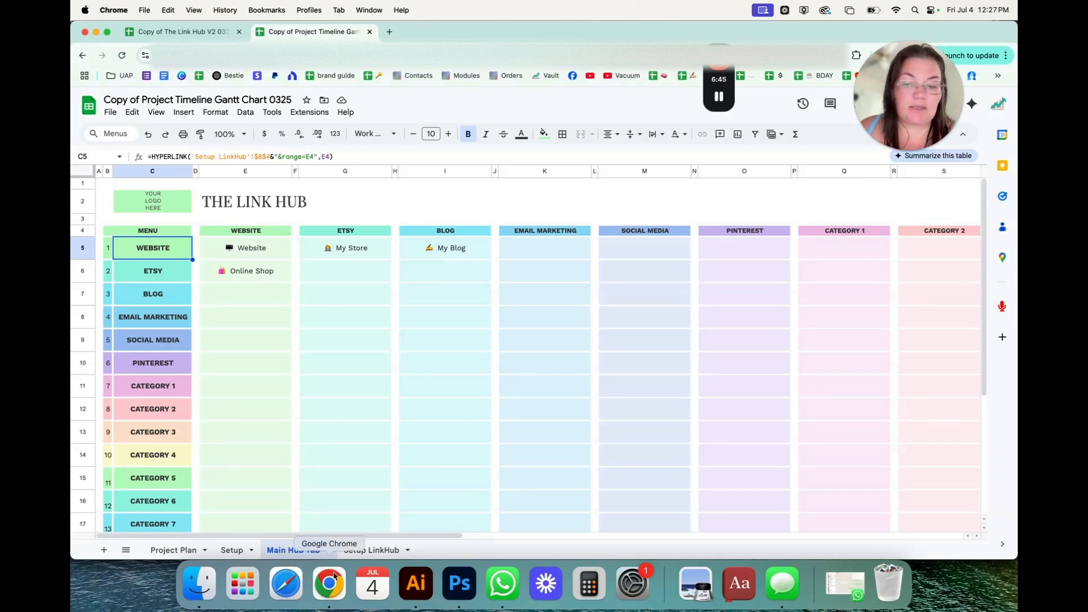
# Replace the link in cell B4 of Setup LinkHub with the URL of this spreadsheet's Main Hub Tab.
pyautogui.click(339, 440)
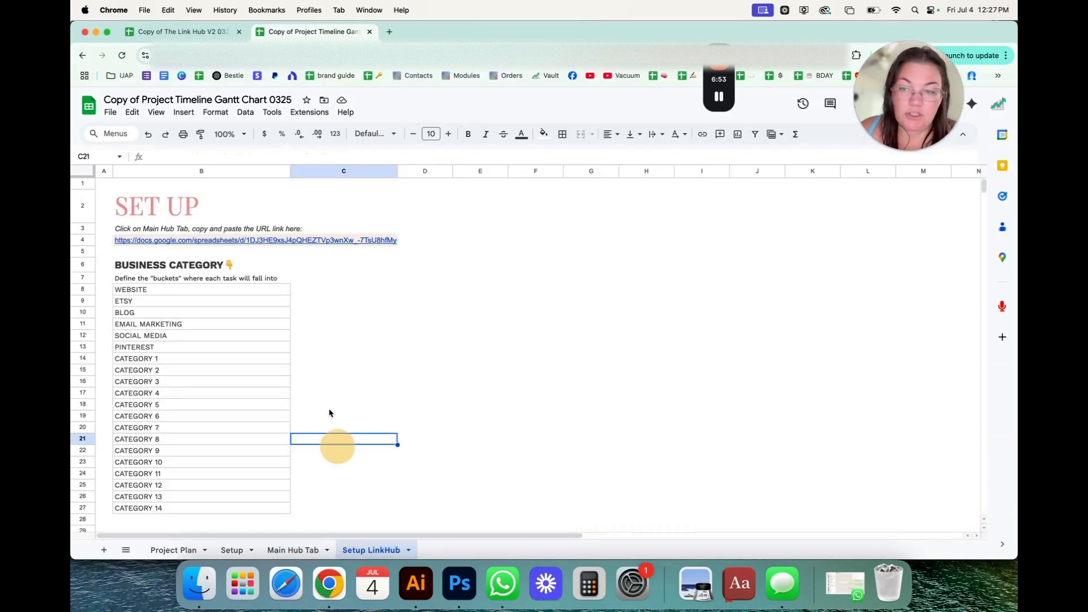
pyautogui.click(211, 240)
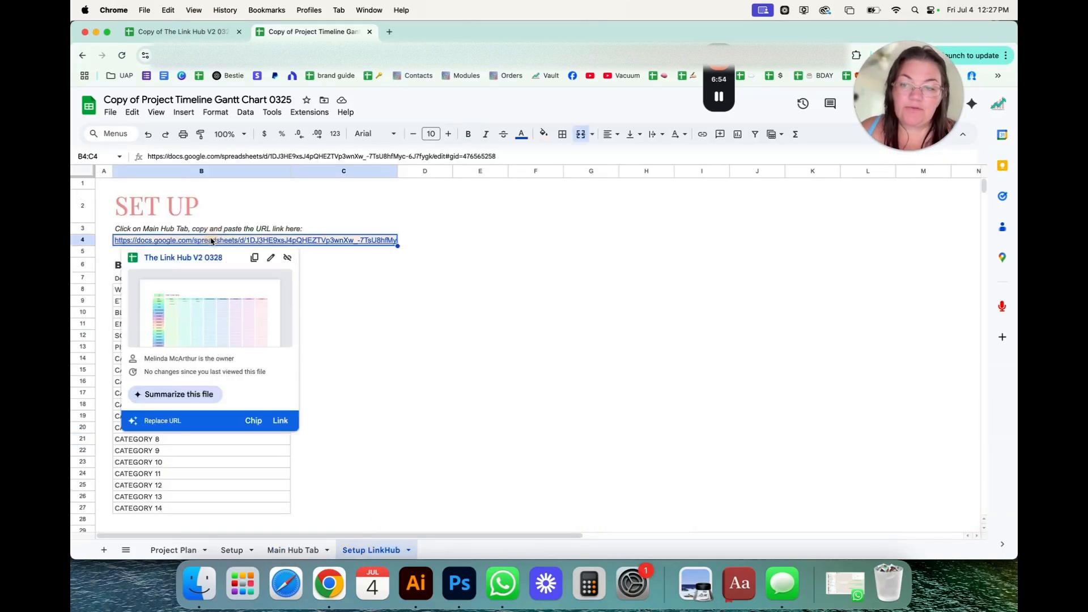
pyautogui.click(276, 208)
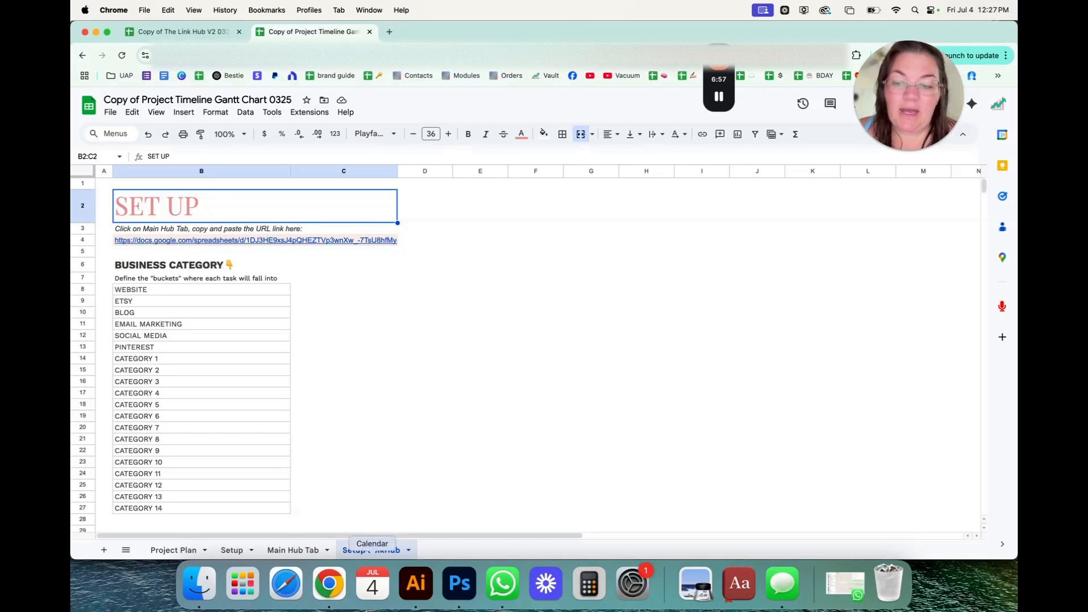
pyautogui.click(200, 229)
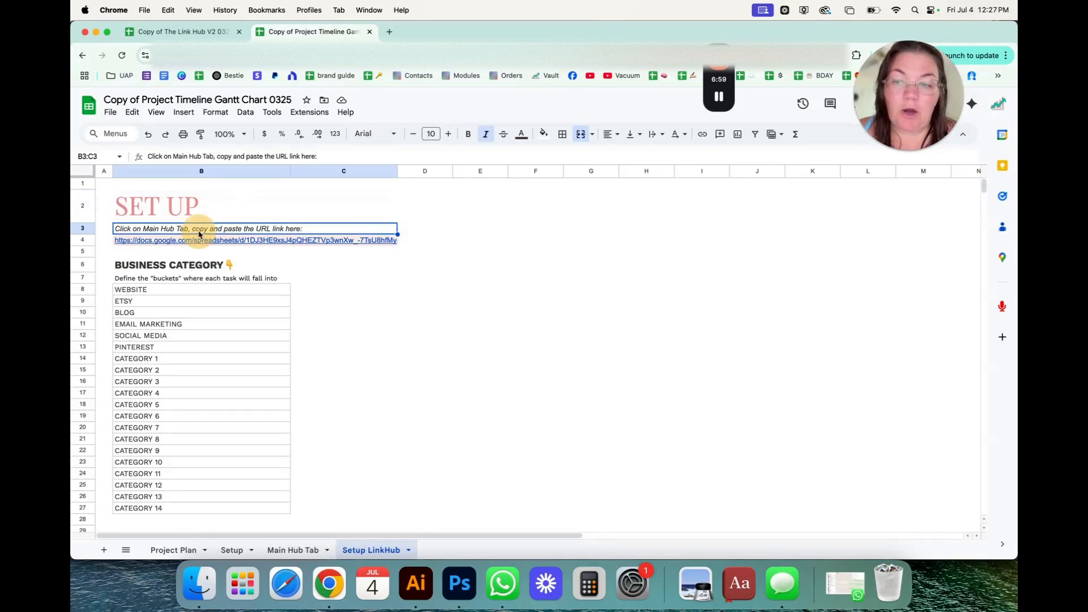
pyautogui.click(310, 551)
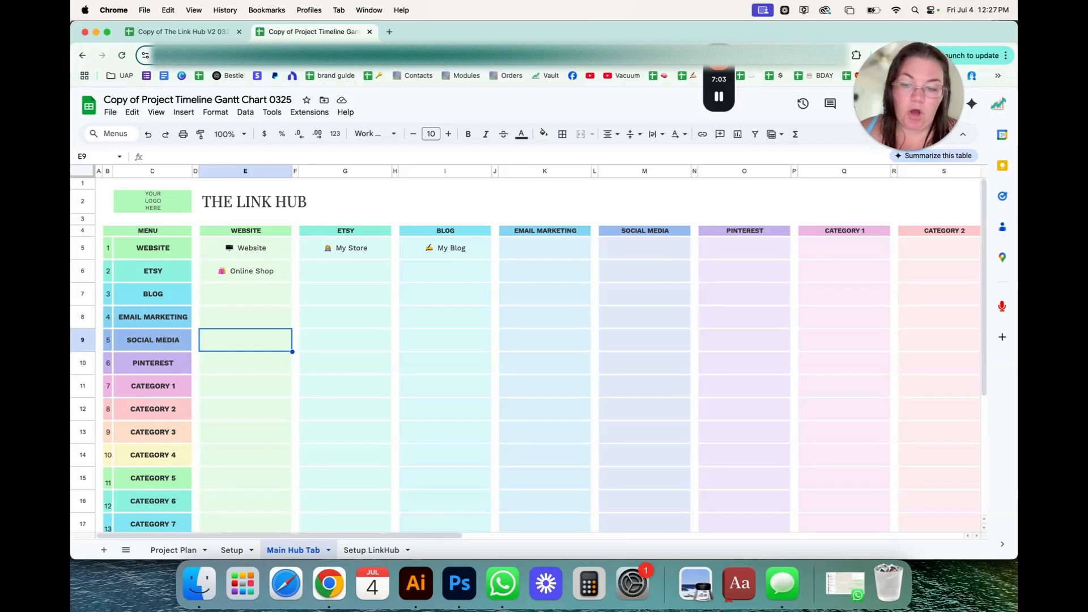
pyautogui.click(371, 550)
pyautogui.click(250, 241)
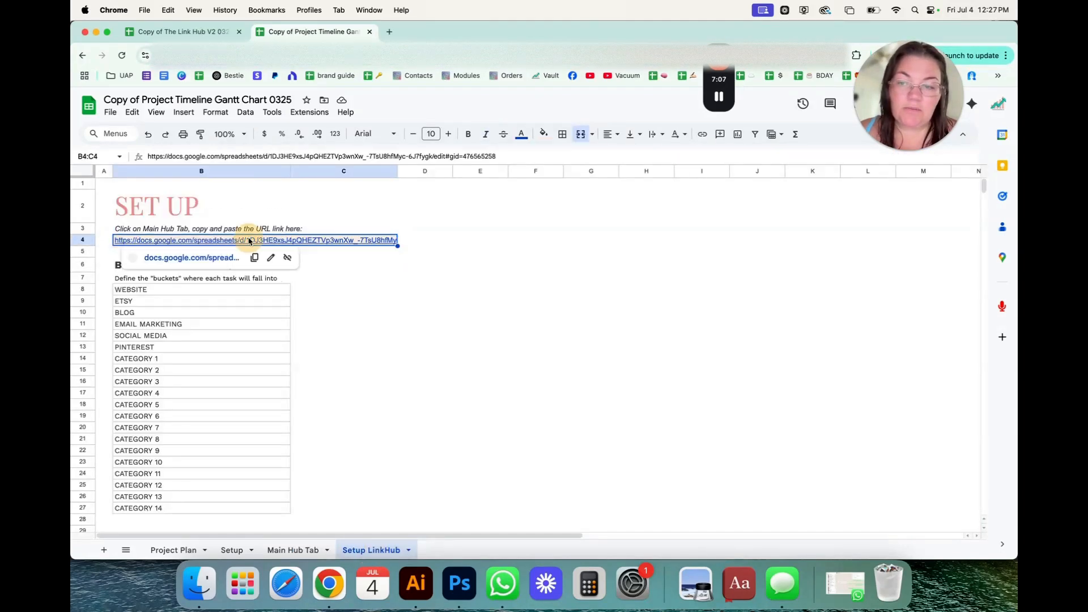
pyautogui.tripleClick(359, 158)
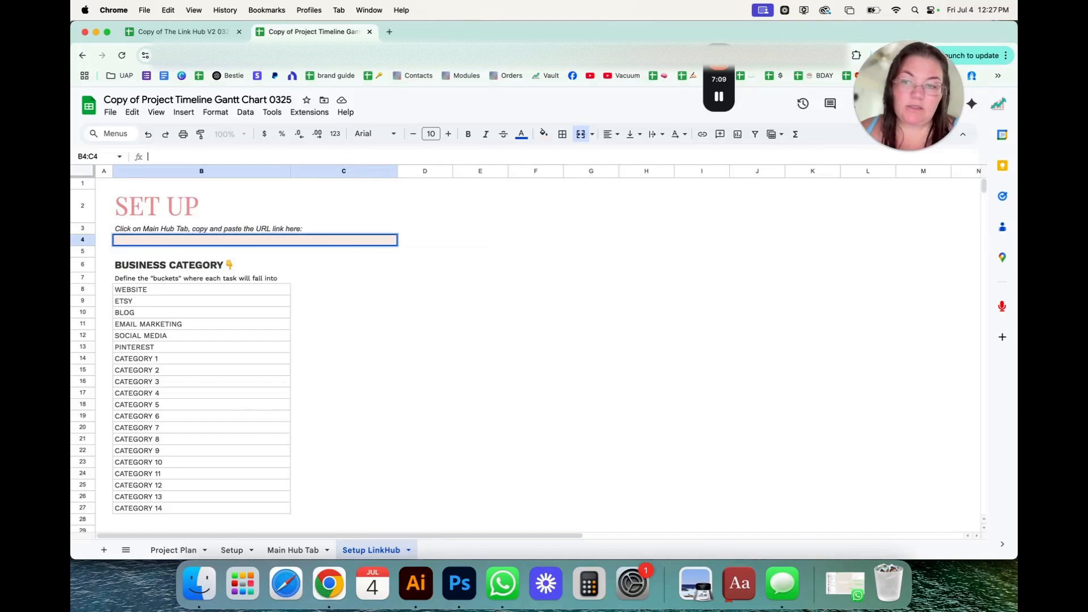
pyautogui.press('super+v')
# Test the Blog menu link on Main Hub Tab by following it to its category column.
pyautogui.click(293, 550)
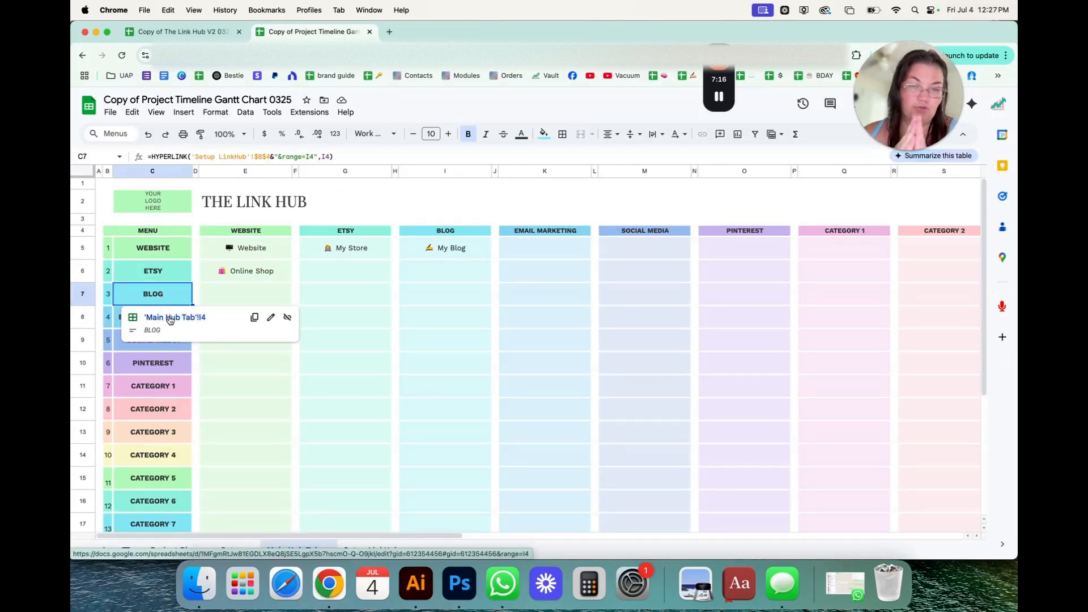
pyautogui.click(169, 317)
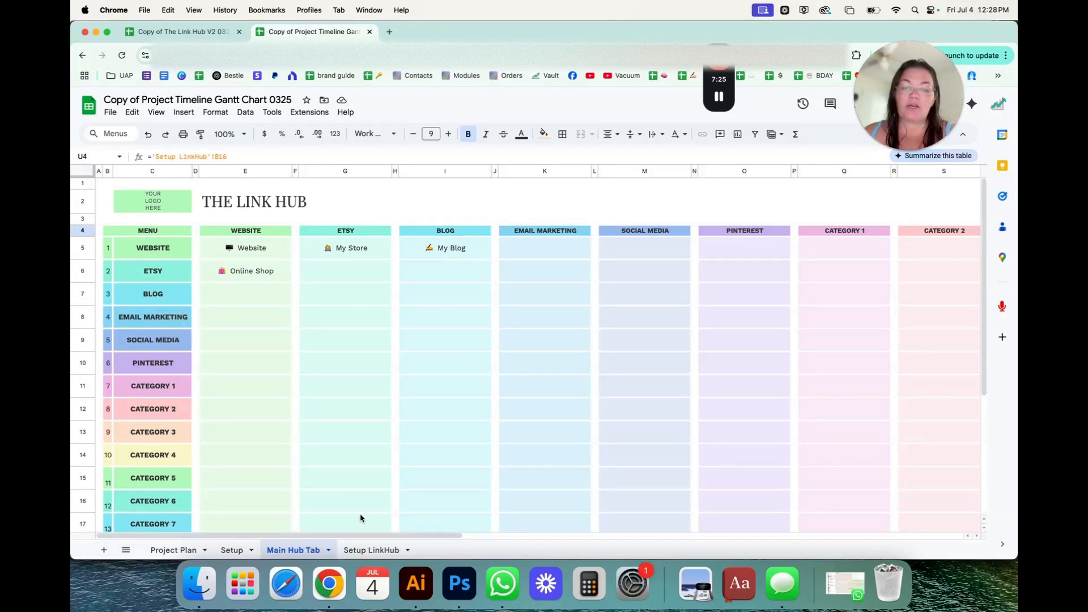
pyautogui.click(374, 550)
pyautogui.click(310, 553)
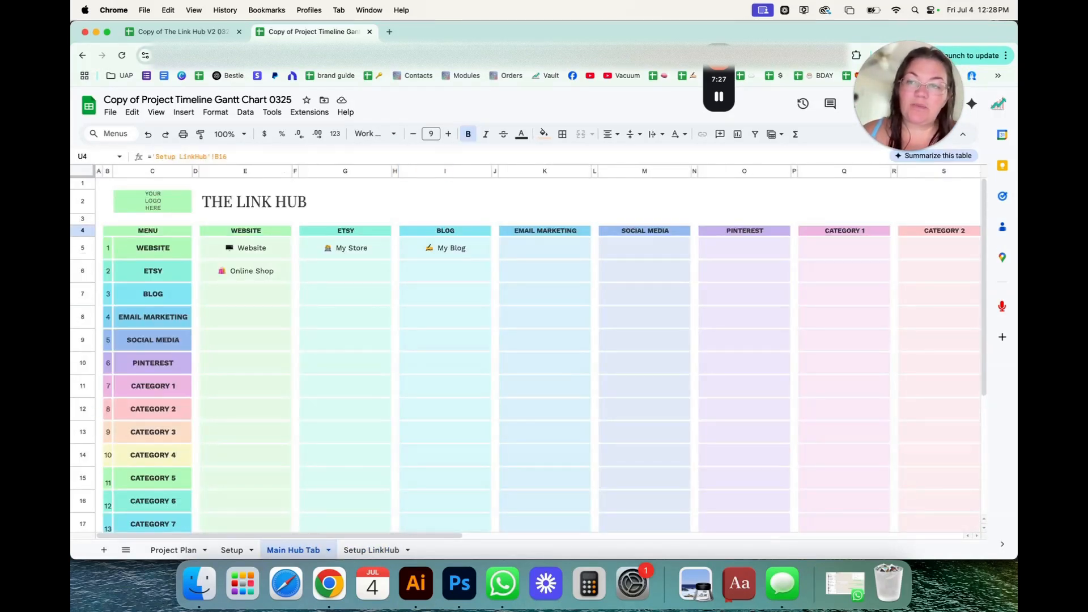
pyautogui.click(163, 294)
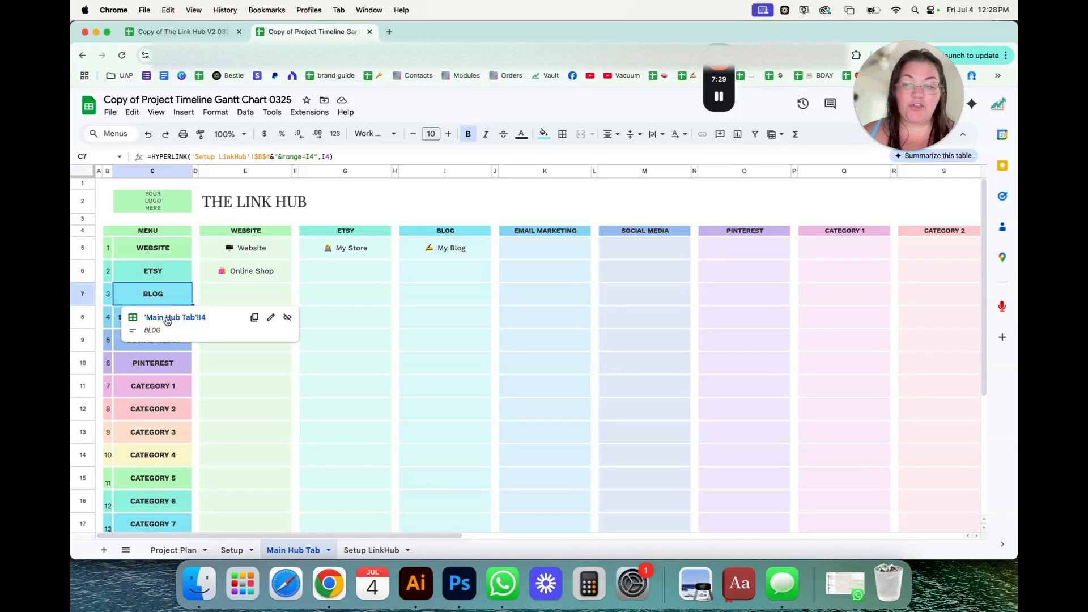
pyautogui.click(170, 317)
# Move the Setup LinkHub sheet ahead of Main Hub Tab so it sits directly after Setup.
pyautogui.click(175, 550)
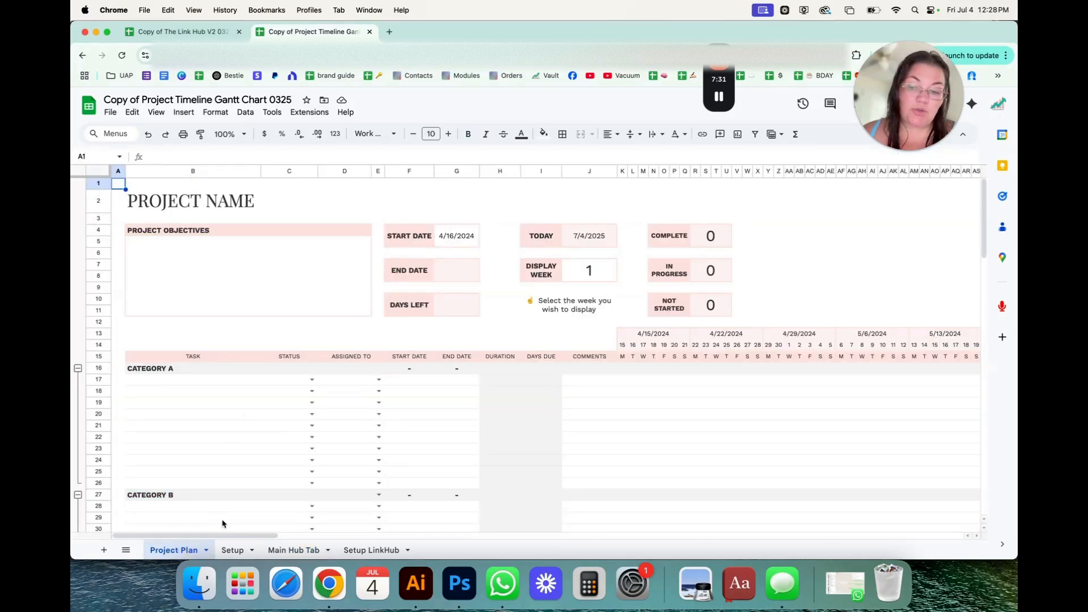
pyautogui.click(238, 548)
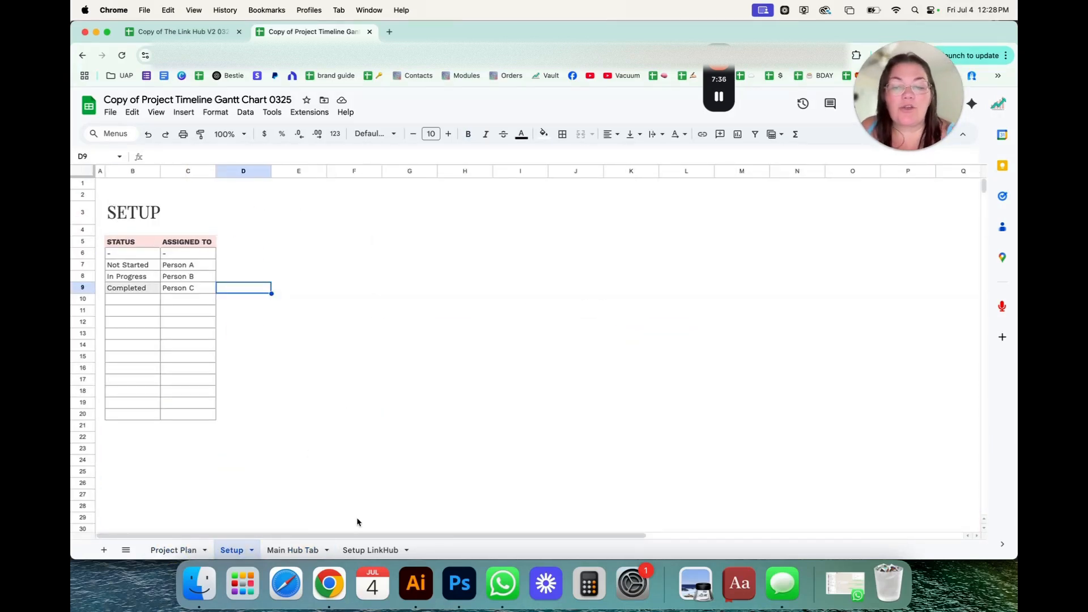
pyautogui.click(371, 550)
pyautogui.moveTo(385, 550); pyautogui.dragTo(300, 550)
pyautogui.click(373, 550)
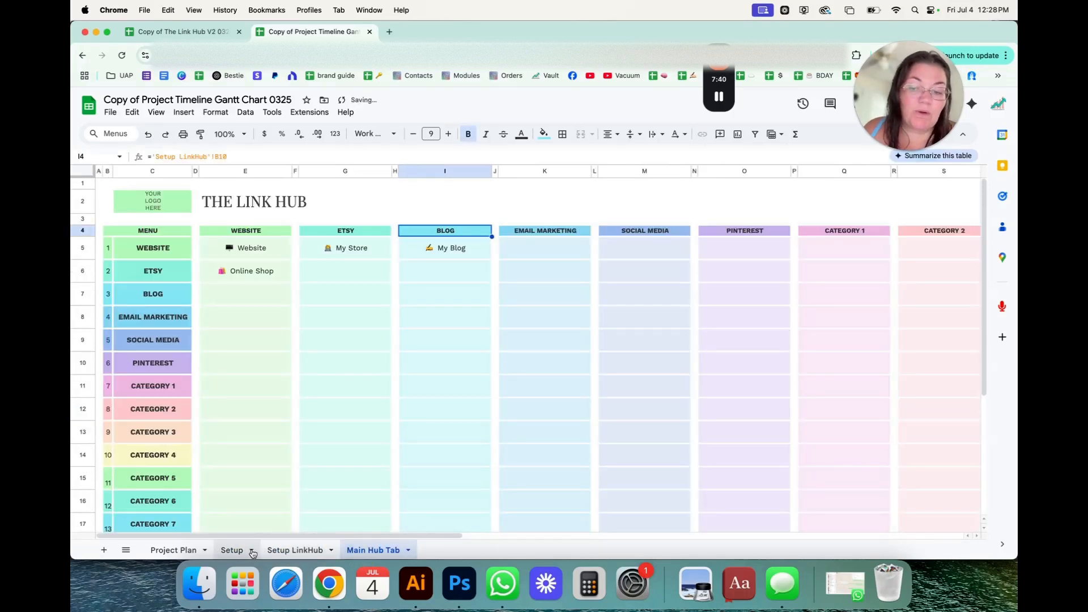
# Move the Project Plan sheet to the end, after Main Hub Tab, and look through the reordered sheets.
pyautogui.moveTo(173, 549); pyautogui.dragTo(396, 551)
pyautogui.click(305, 550)
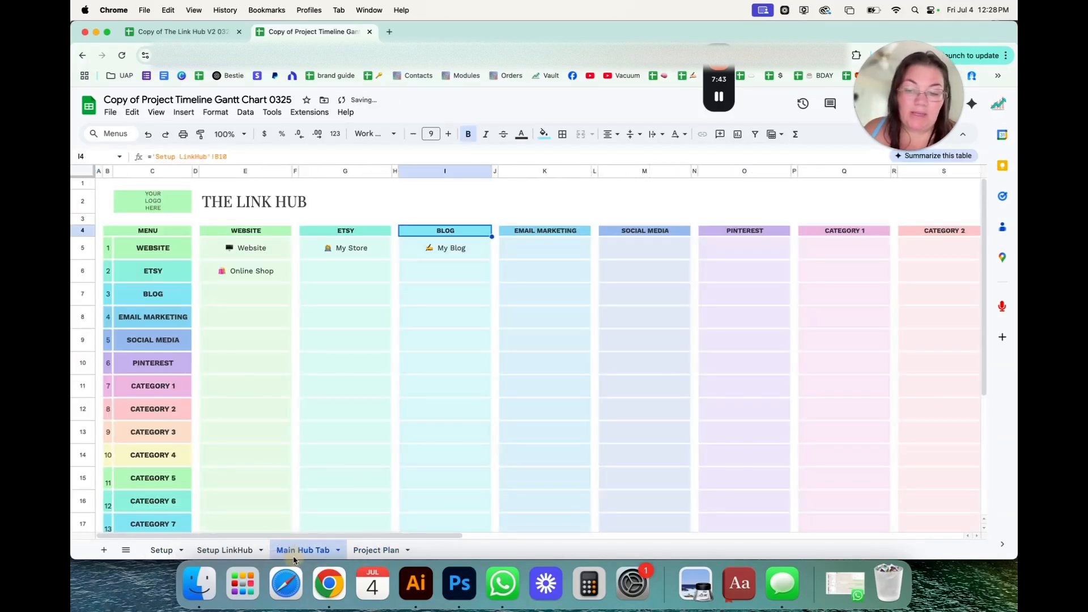
pyautogui.click(369, 549)
pyautogui.click(236, 551)
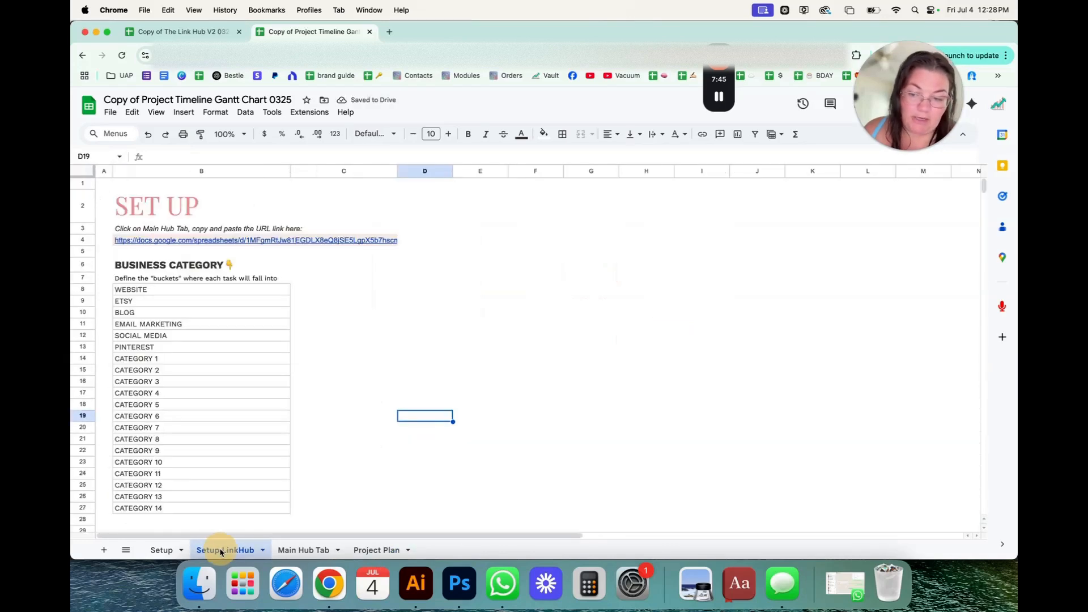
pyautogui.click(187, 32)
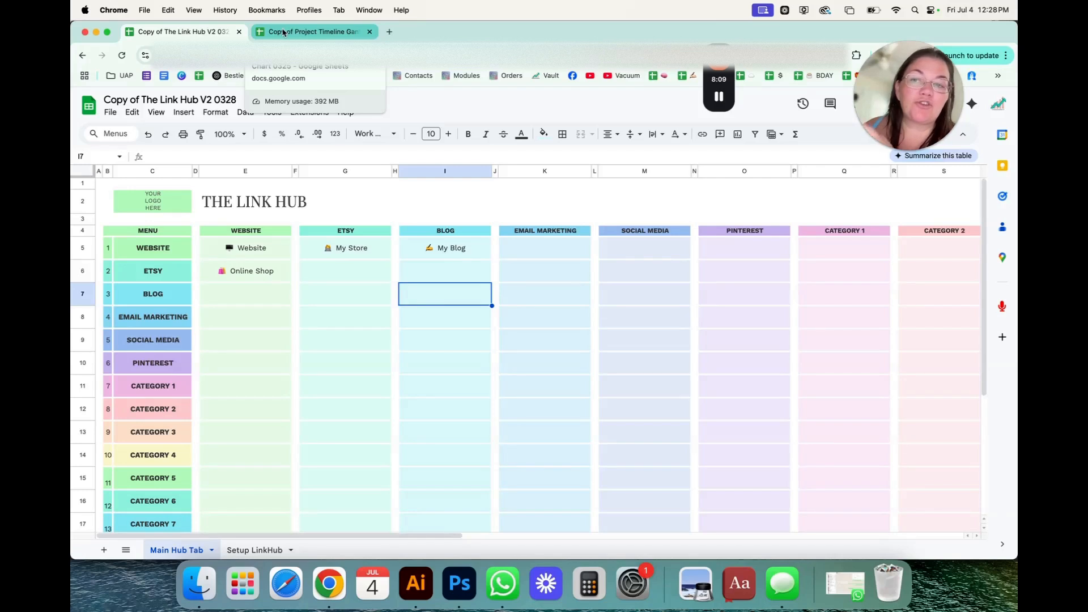
pyautogui.click(340, 233)
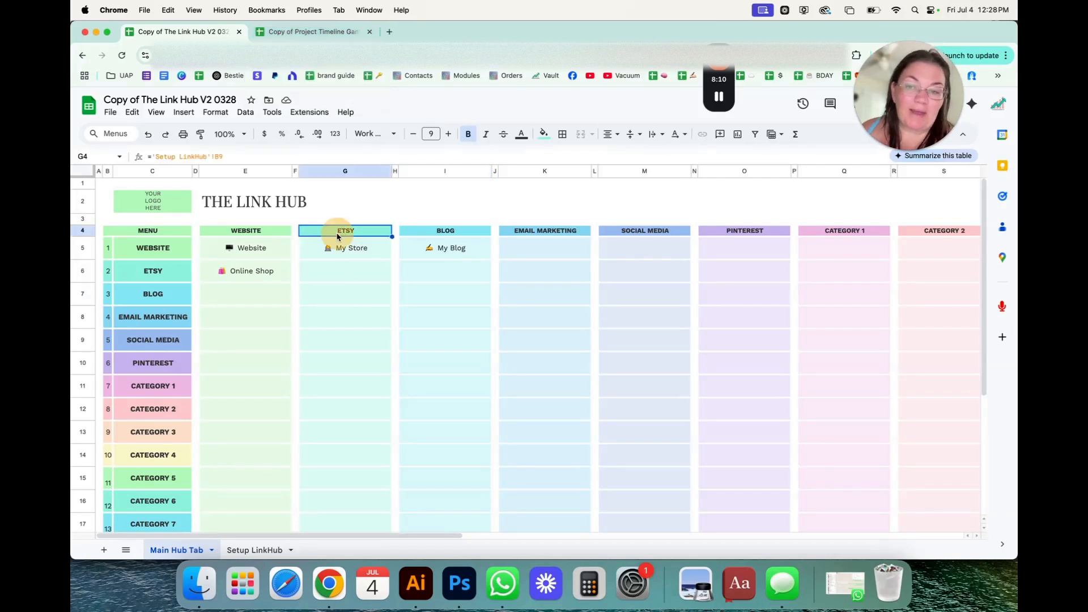
pyautogui.click(380, 210)
pyautogui.click(126, 550)
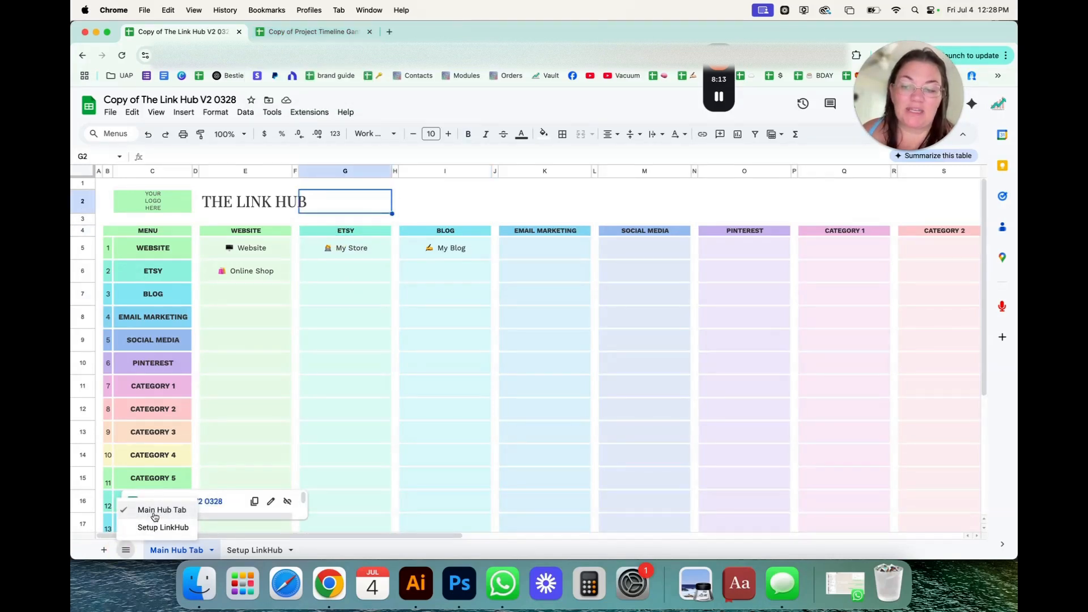
pyautogui.click(403, 326)
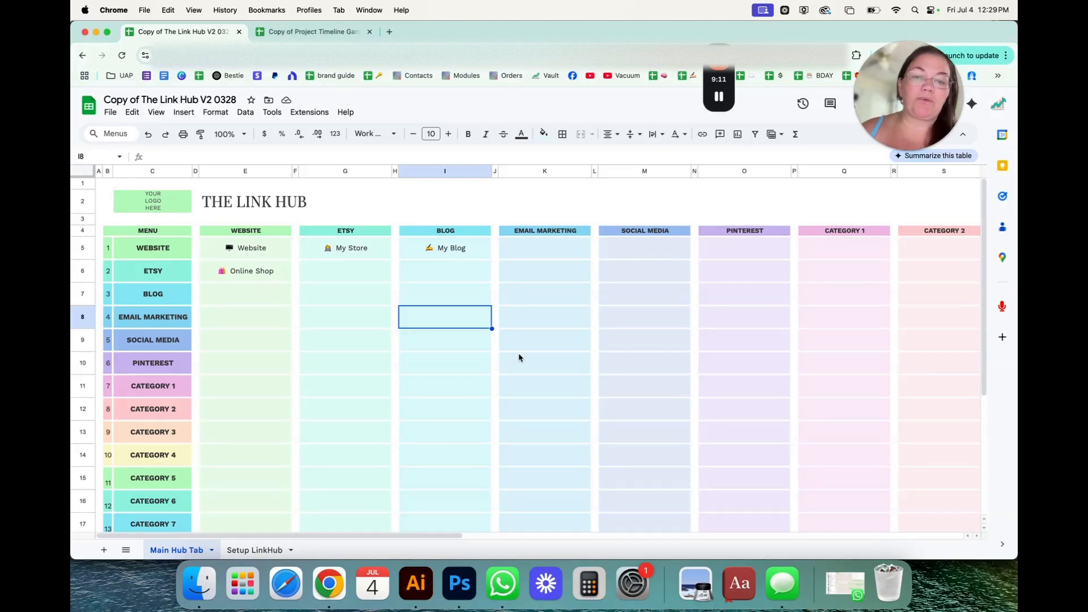
pyautogui.click(343, 202)
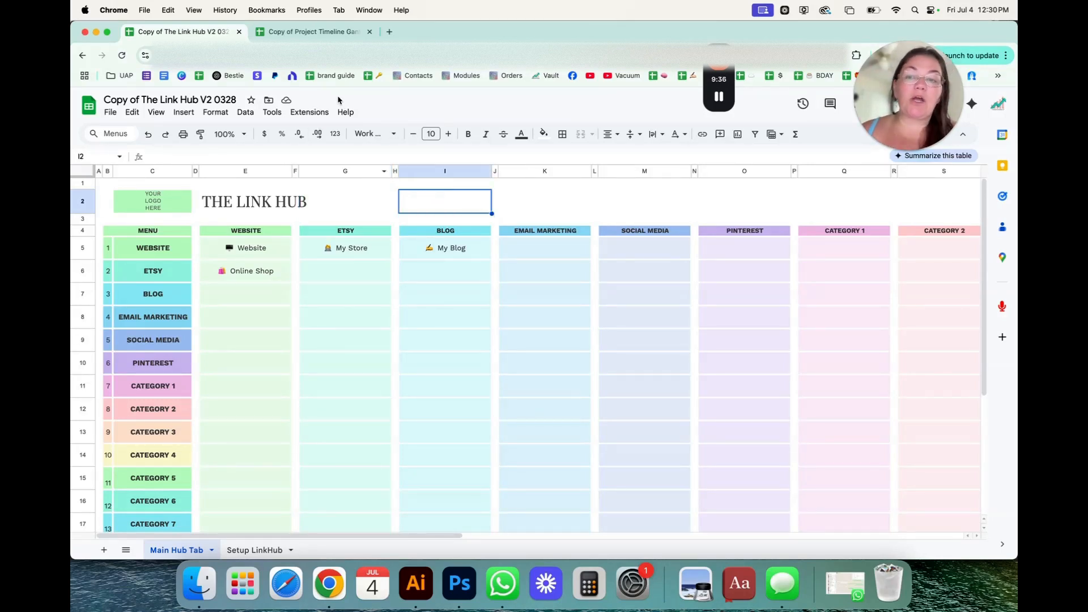
# Open the Apps Script project attached to the Link Hub copy and dismiss the signed-in account notice.
pyautogui.click(327, 111)
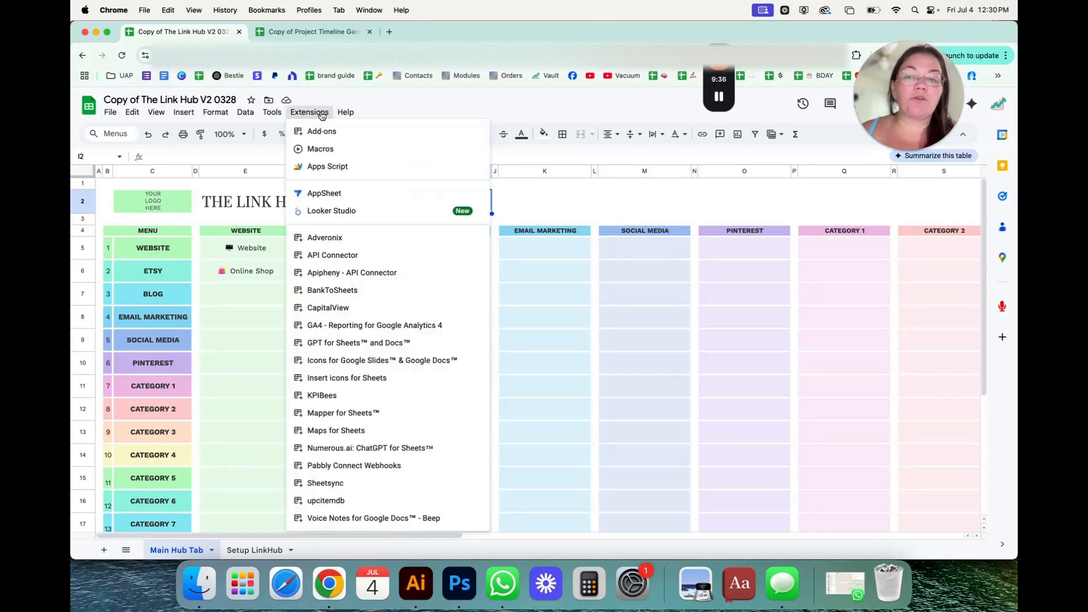
pyautogui.click(320, 167)
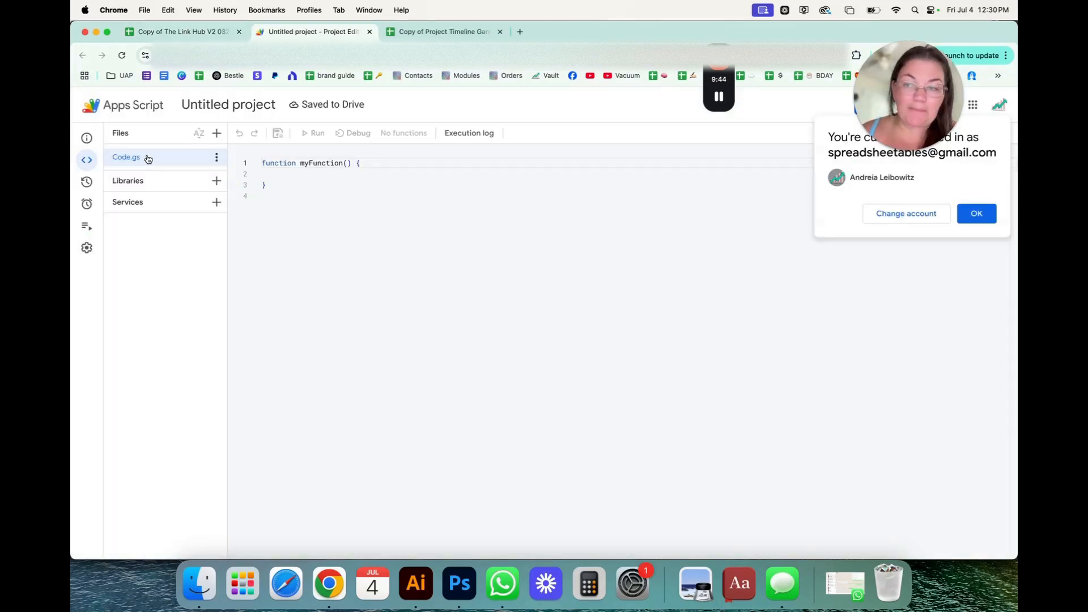
pyautogui.click(964, 213)
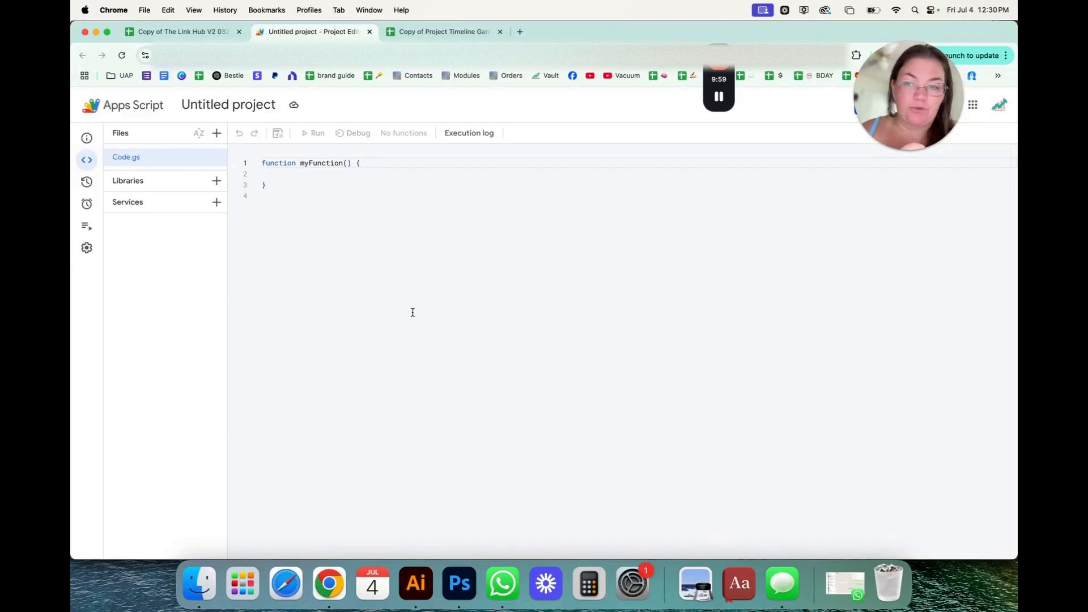
# Open the Project Timeline Gantt Chart copy's Apps Script project, add an HTML file with the default name, and close the script editor.
pyautogui.click(439, 31)
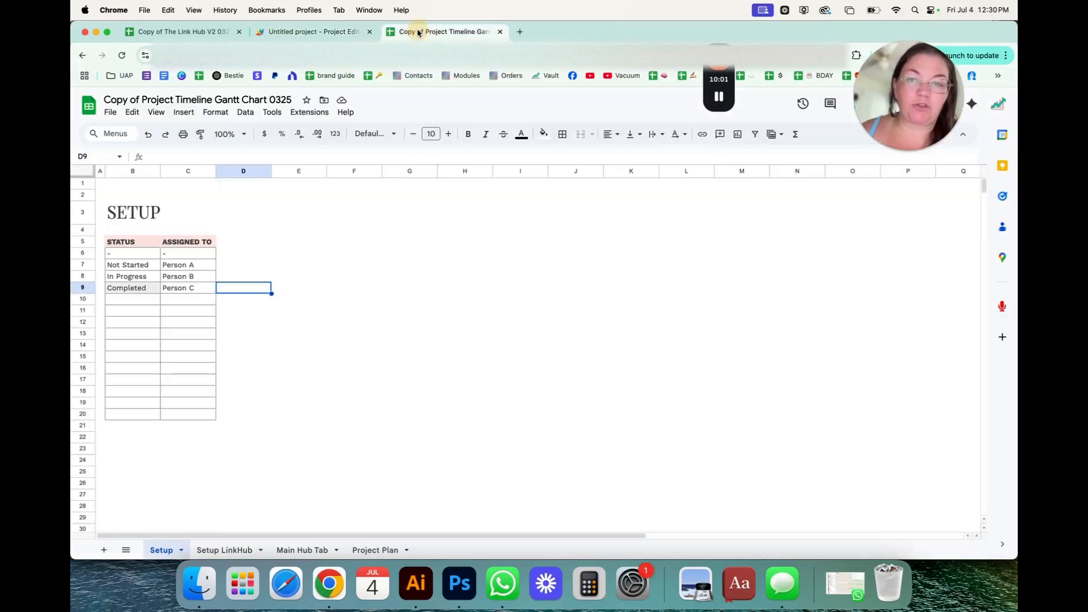
pyautogui.click(311, 113)
pyautogui.click(321, 166)
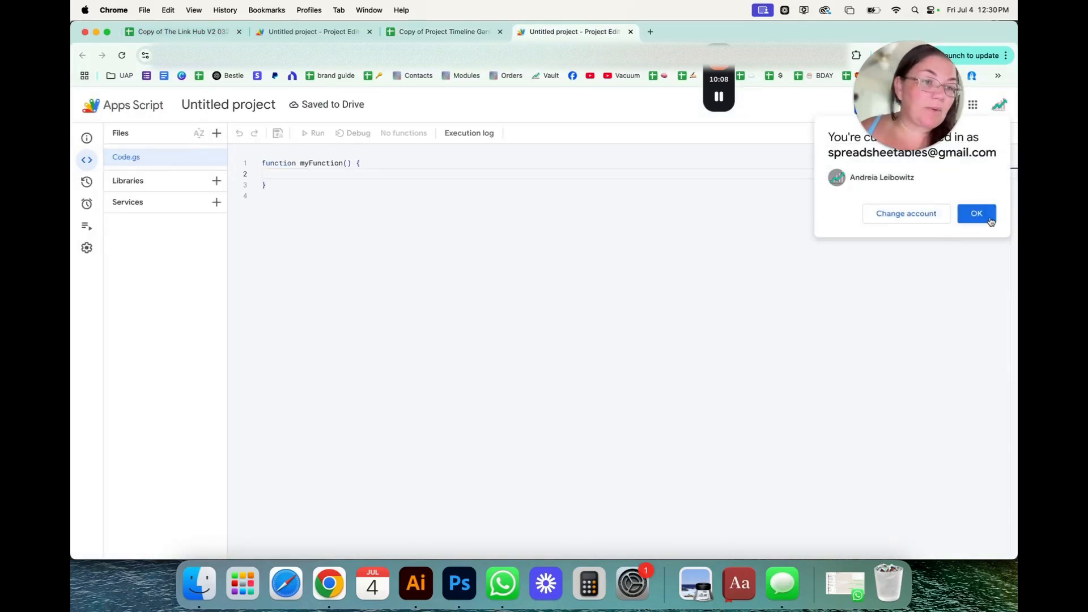
pyautogui.click(217, 134)
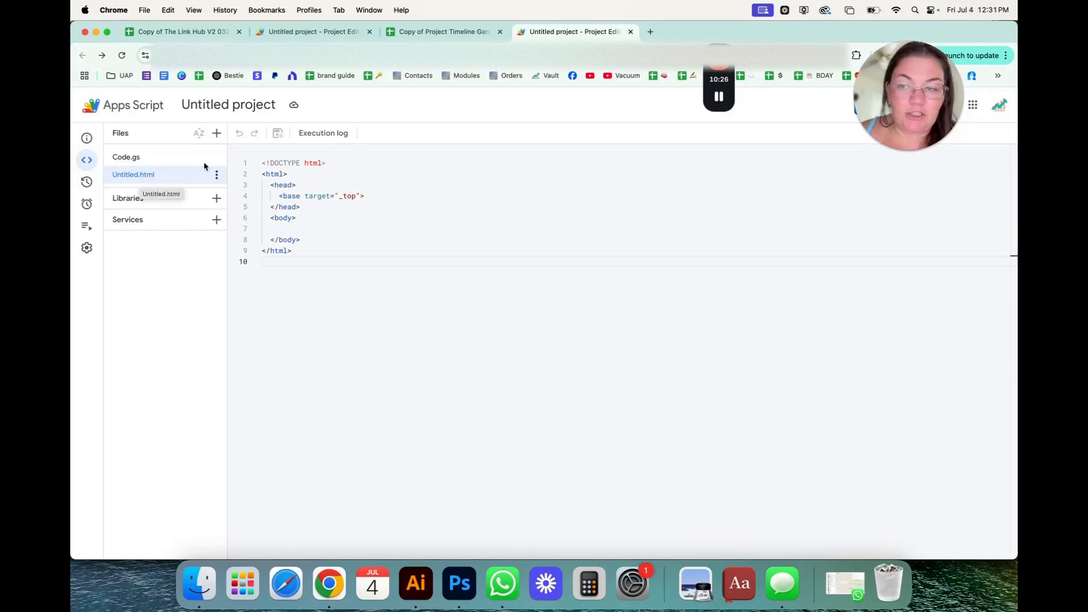
pyautogui.click(216, 135)
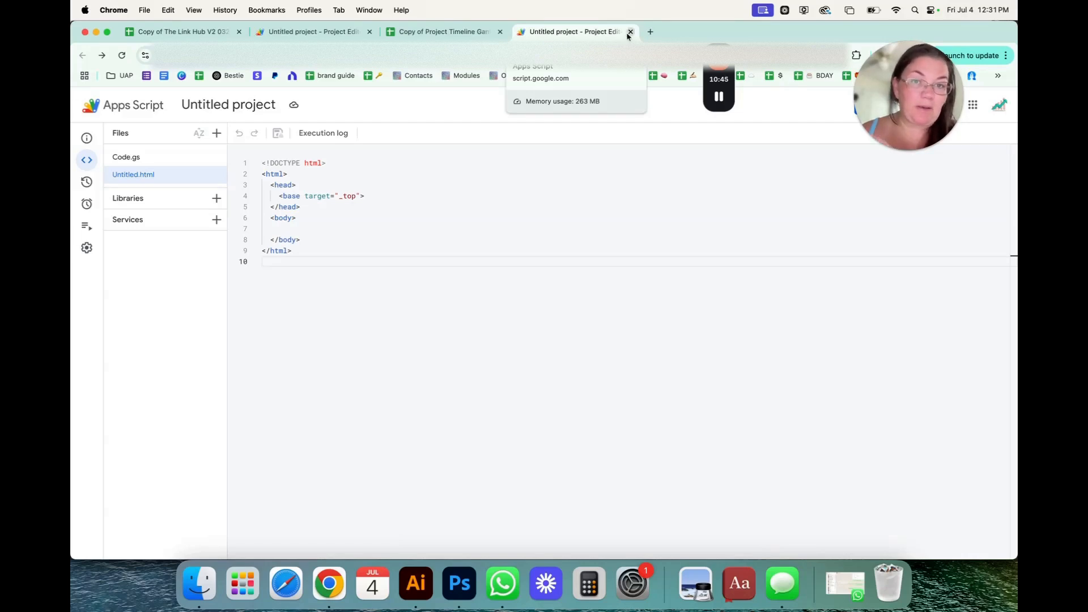
pyautogui.click(630, 31)
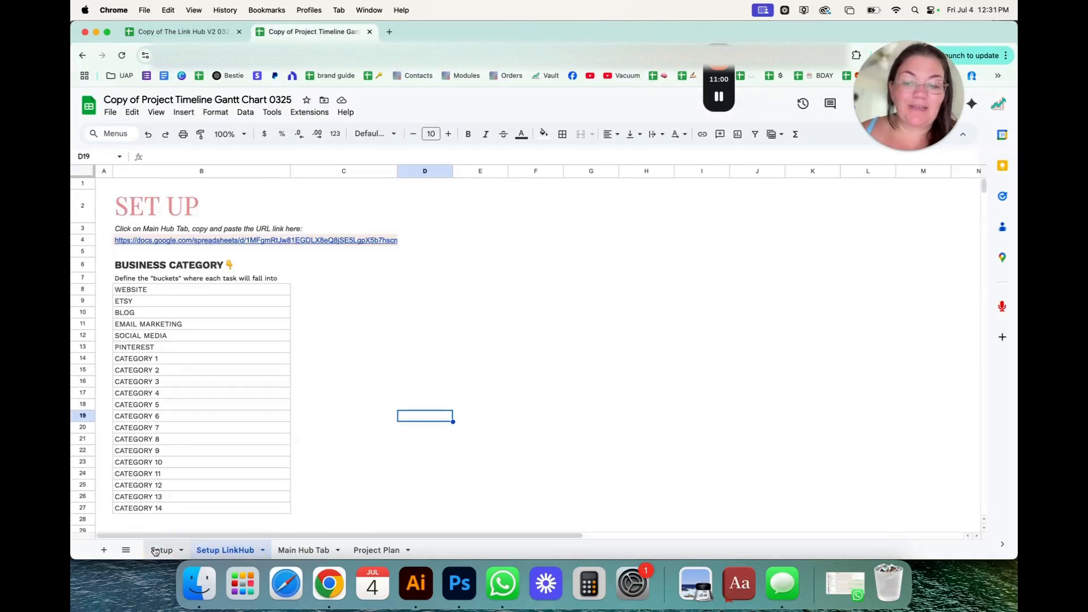
# Compare the Setup and Setup LinkHub sheets and check the full width of Setup for further content.
pyautogui.click(161, 549)
pyautogui.click(223, 549)
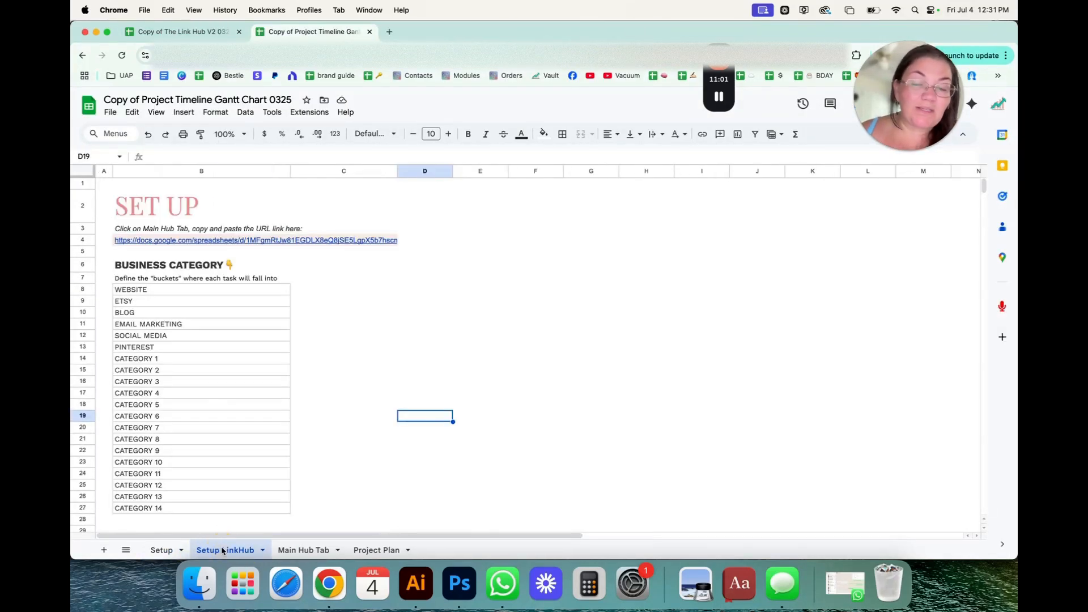
pyautogui.click(161, 549)
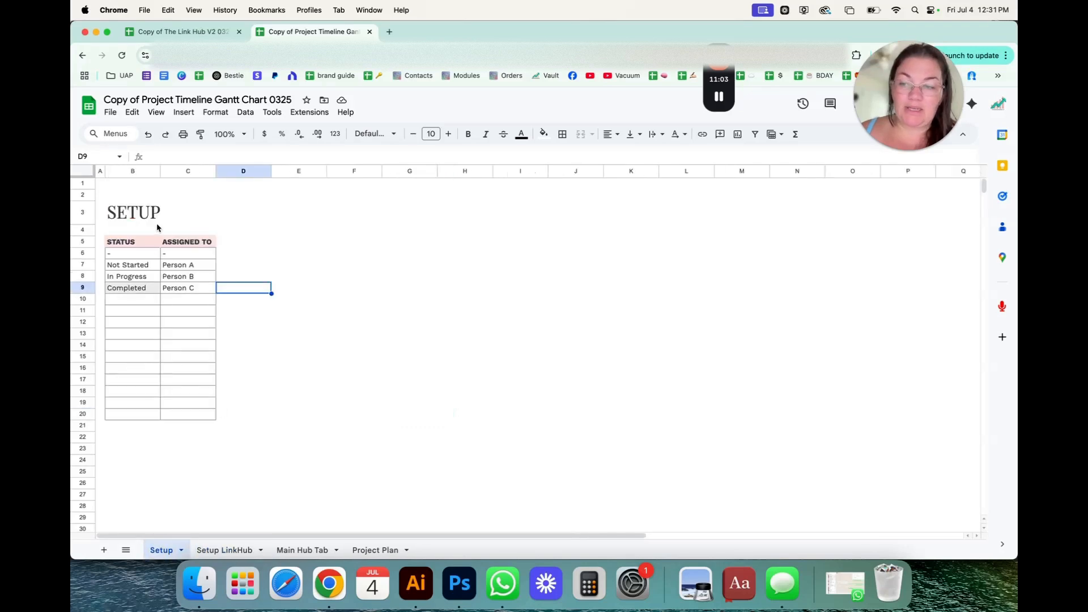
pyautogui.hscroll(10, 741, 266)
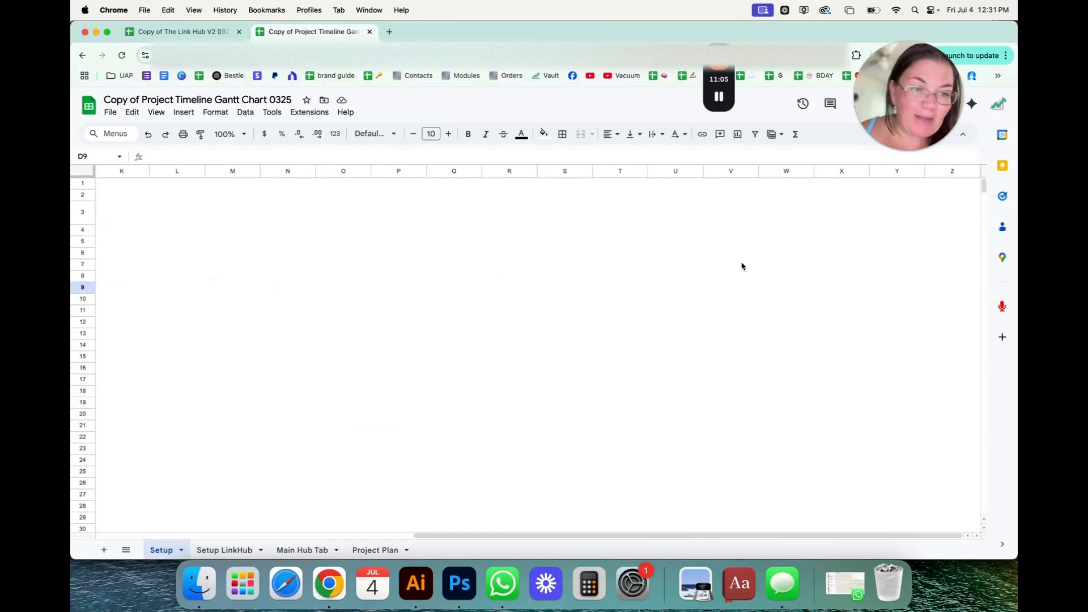
pyautogui.hscroll(-10, 741, 267)
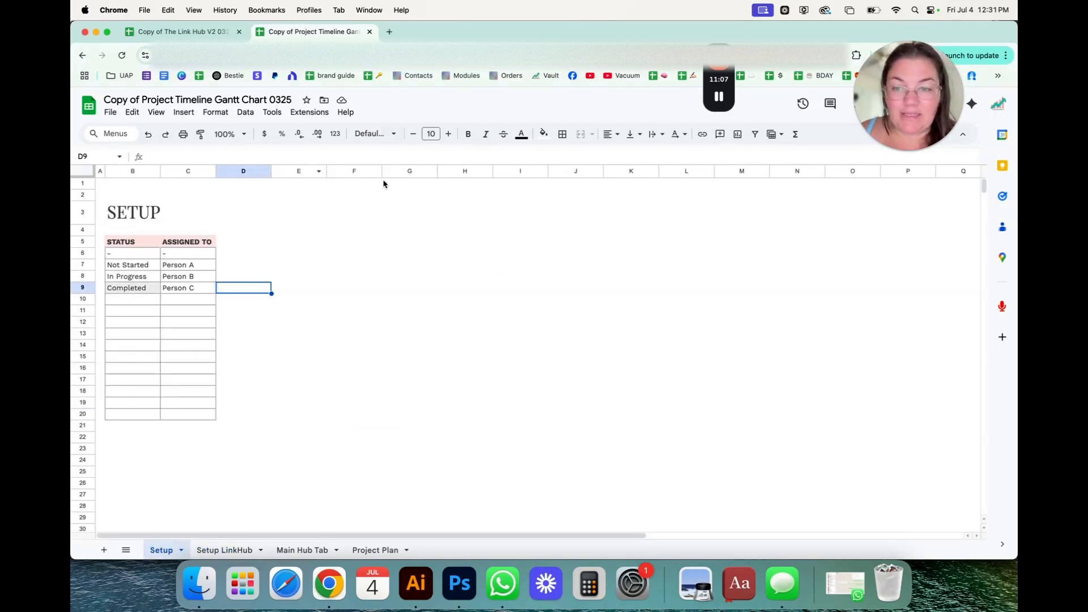
# Hide columns G to K on the Setup sheet.
pyautogui.moveTo(401, 171); pyautogui.dragTo(629, 171)
pyautogui.rightClick(629, 171)
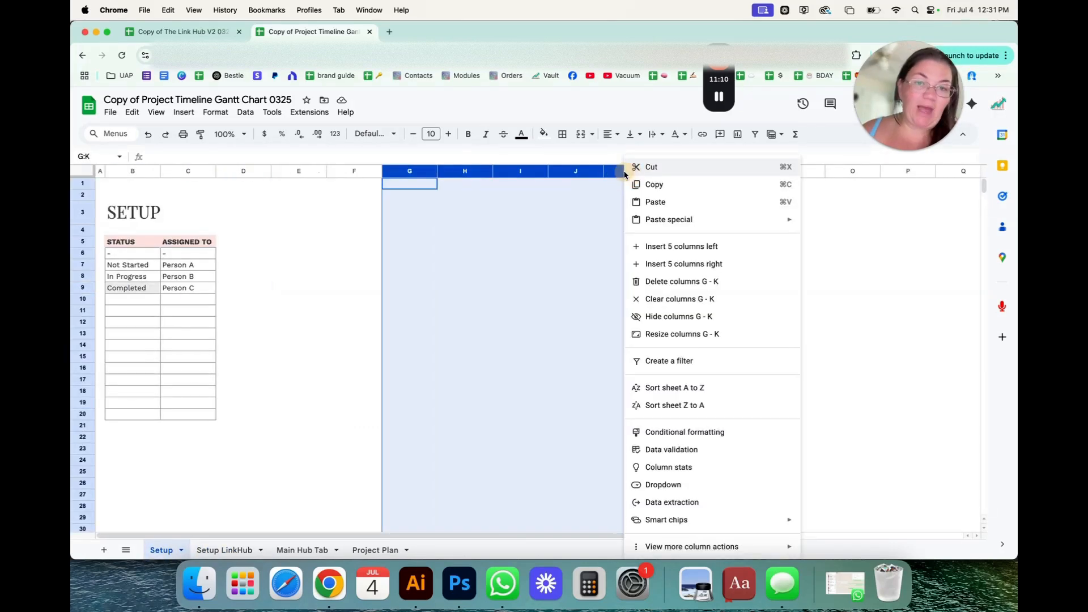
pyautogui.click(641, 316)
pyautogui.click(452, 241)
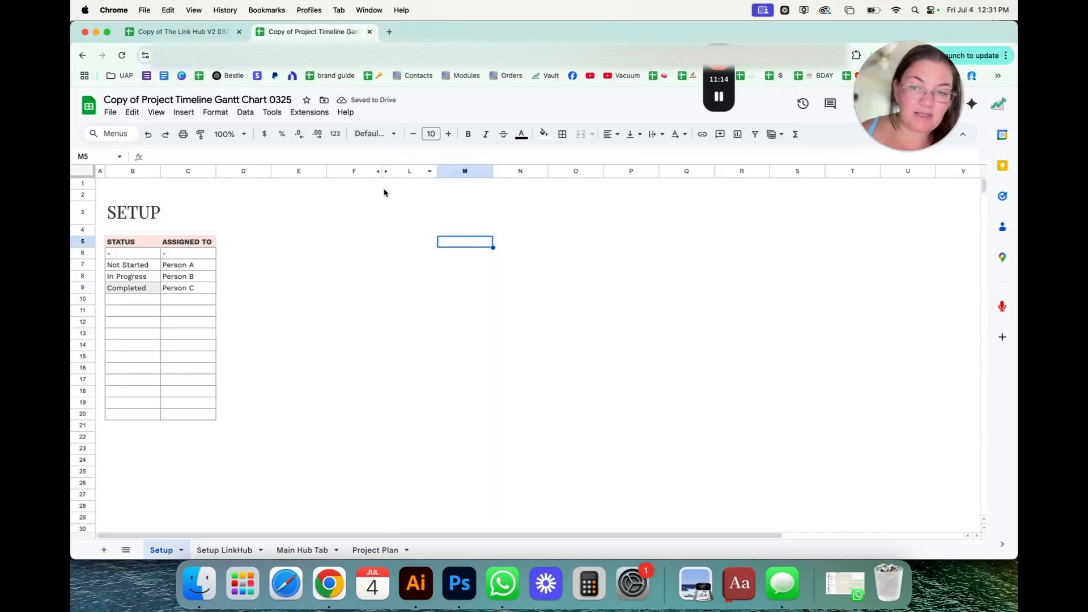
# Hide rows 23 to 26 on the Setup sheet.
pyautogui.click(83, 448)
pyautogui.moveTo(84, 447); pyautogui.dragTo(83, 483)
pyautogui.rightClick(83, 482)
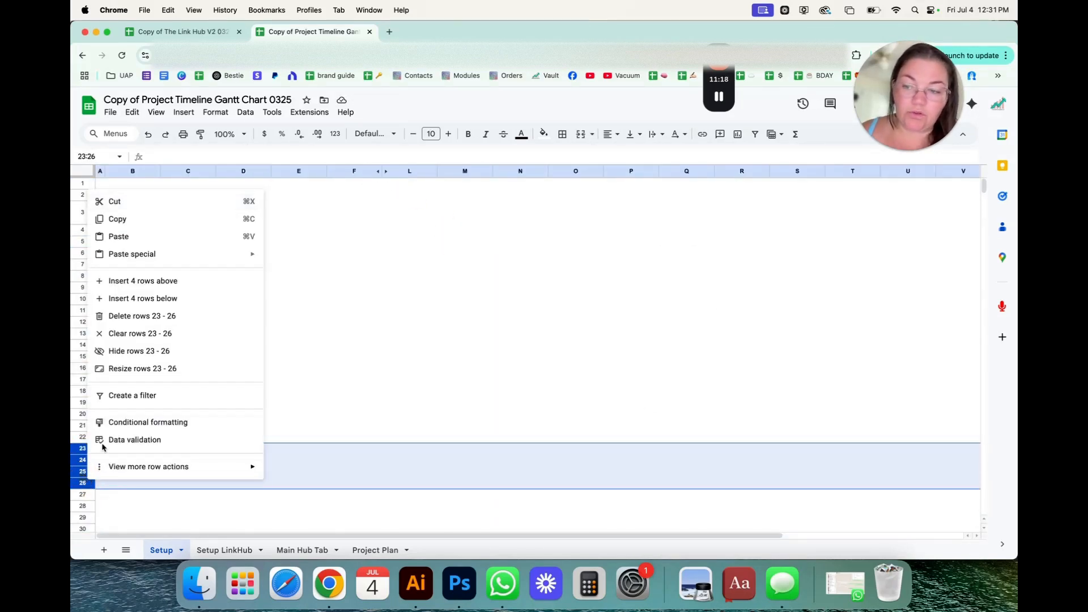
pyautogui.click(131, 350)
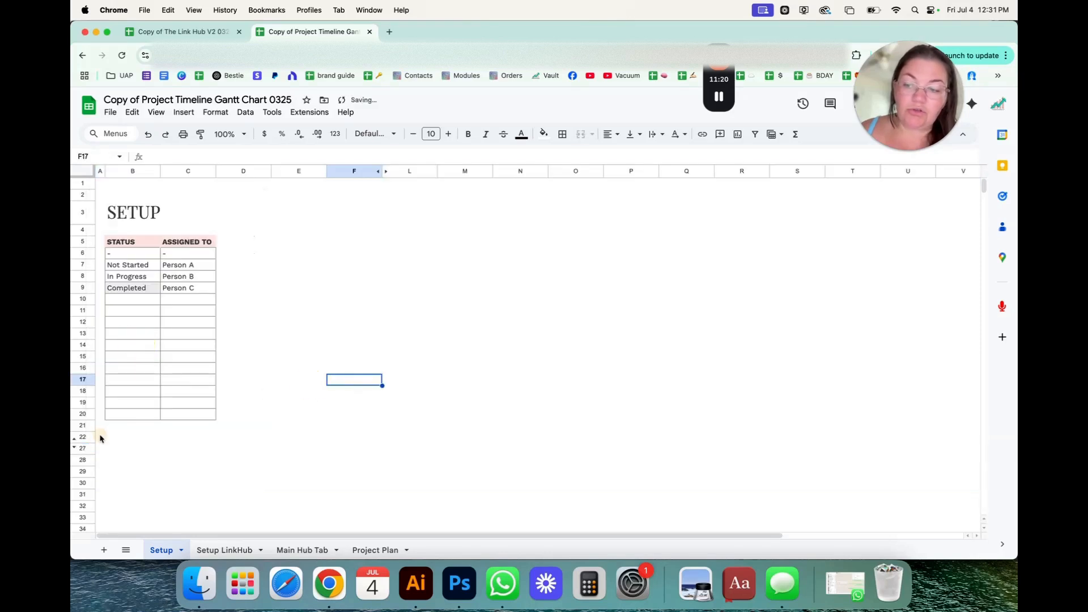
# Unhide rows 23 to 26 and columns G to K on the Setup sheet.
pyautogui.click(74, 443)
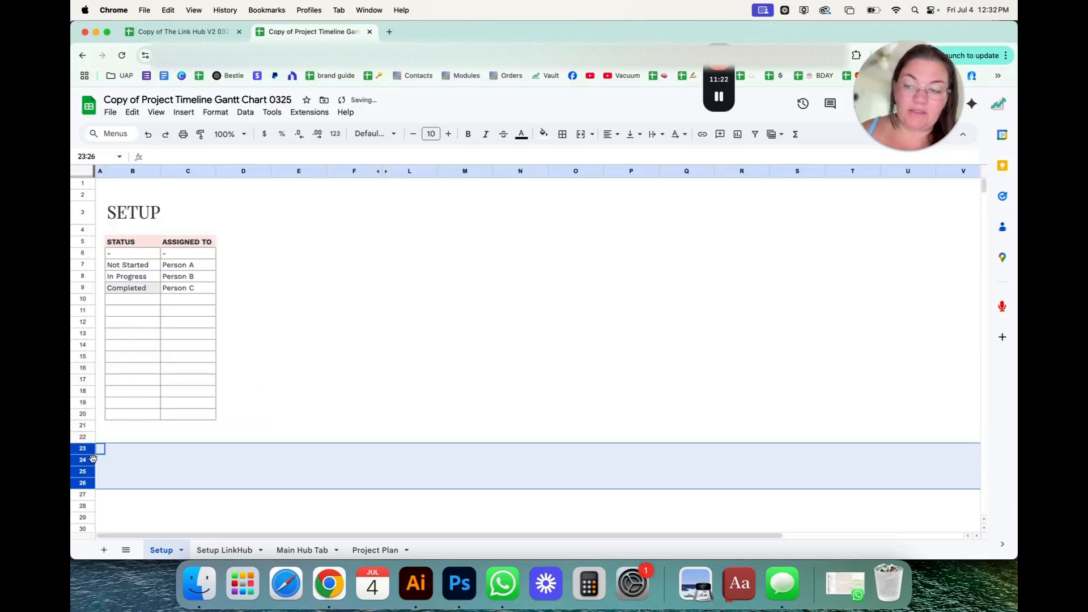
pyautogui.click(379, 171)
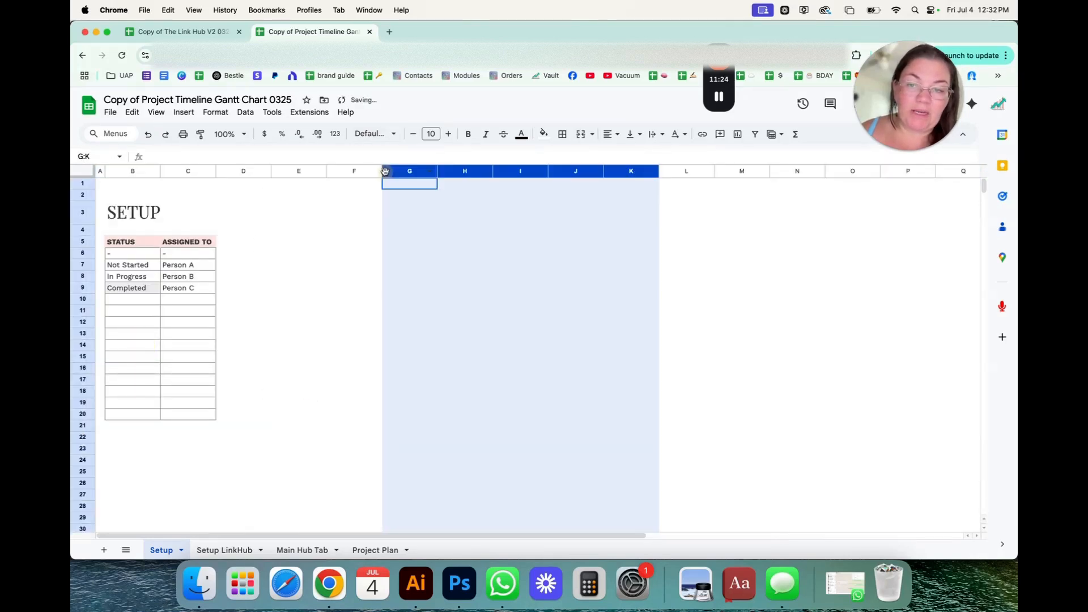
pyautogui.click(432, 221)
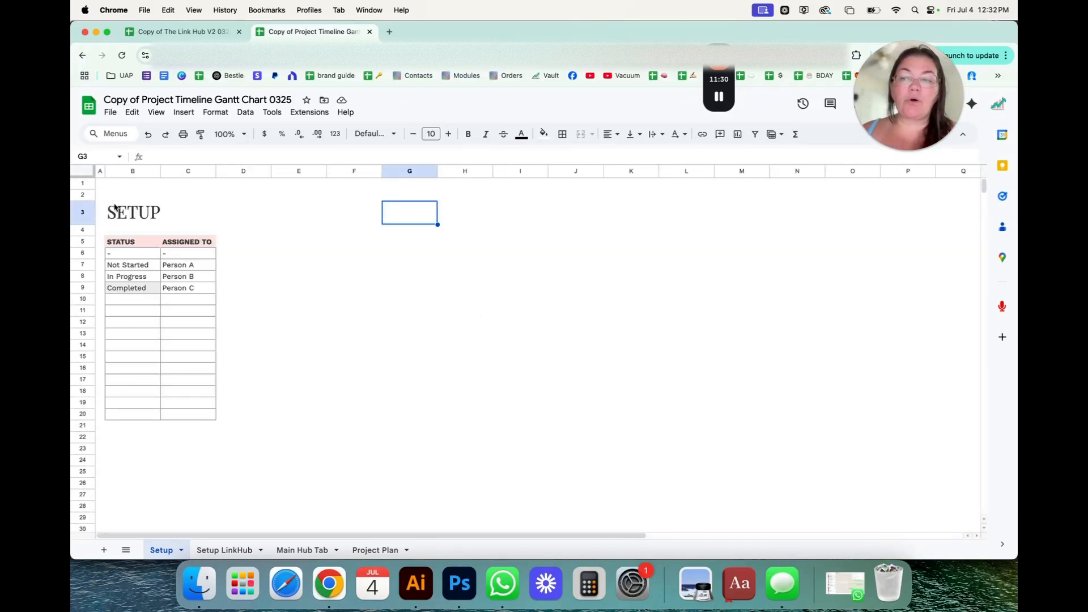
# Move columns B and C with the status and assigned-to lists from Setup into Setup LinkHub, starting at column E.
pyautogui.click(115, 212)
pyautogui.moveTo(203, 366); pyautogui.dragTo(209, 462)
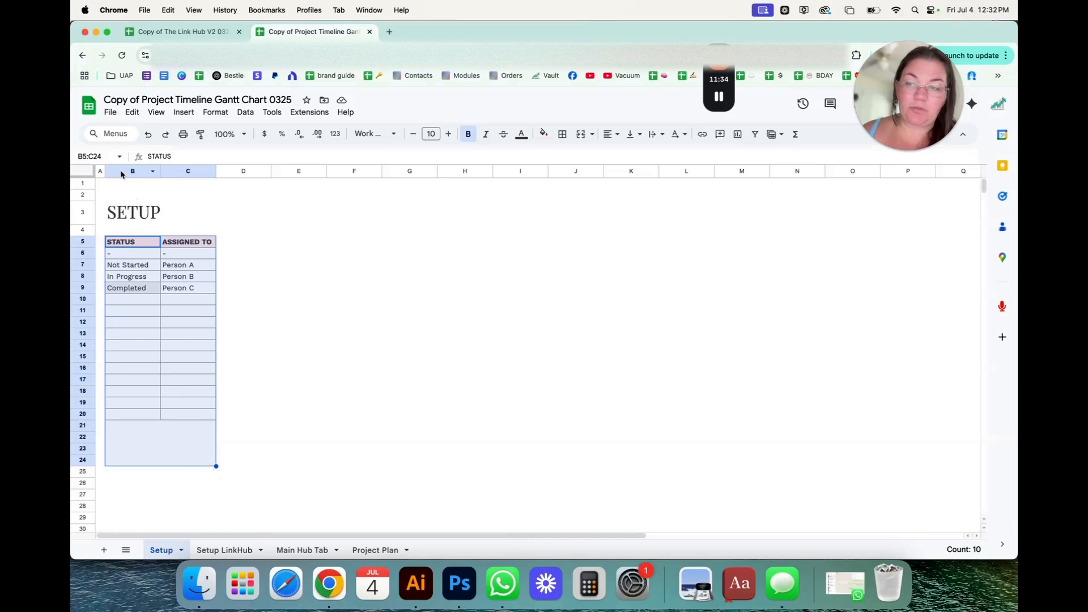
pyautogui.moveTo(123, 171); pyautogui.dragTo(187, 171)
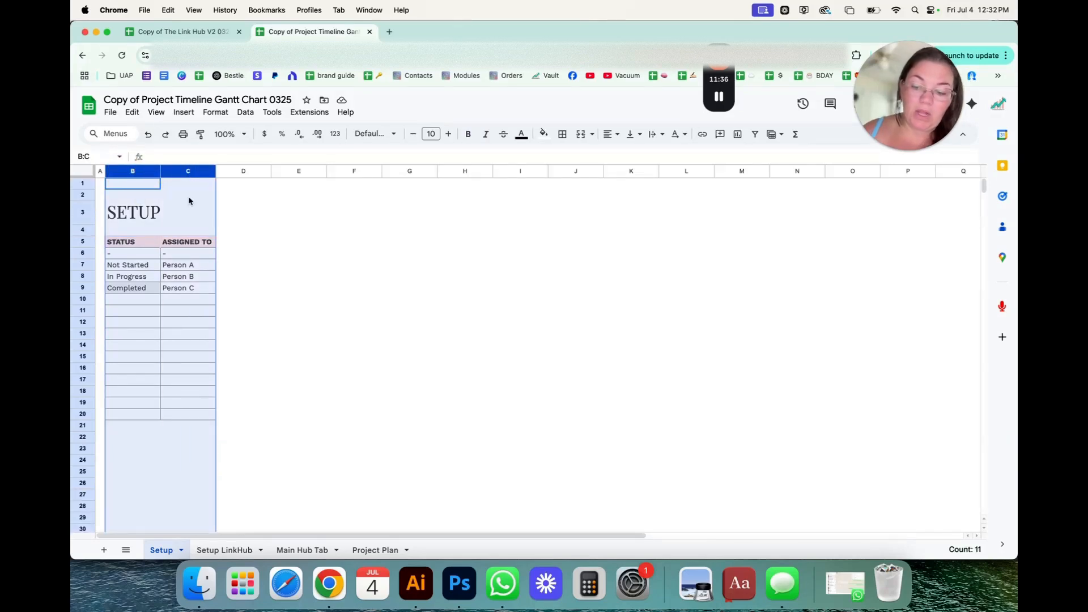
pyautogui.press('super+c')
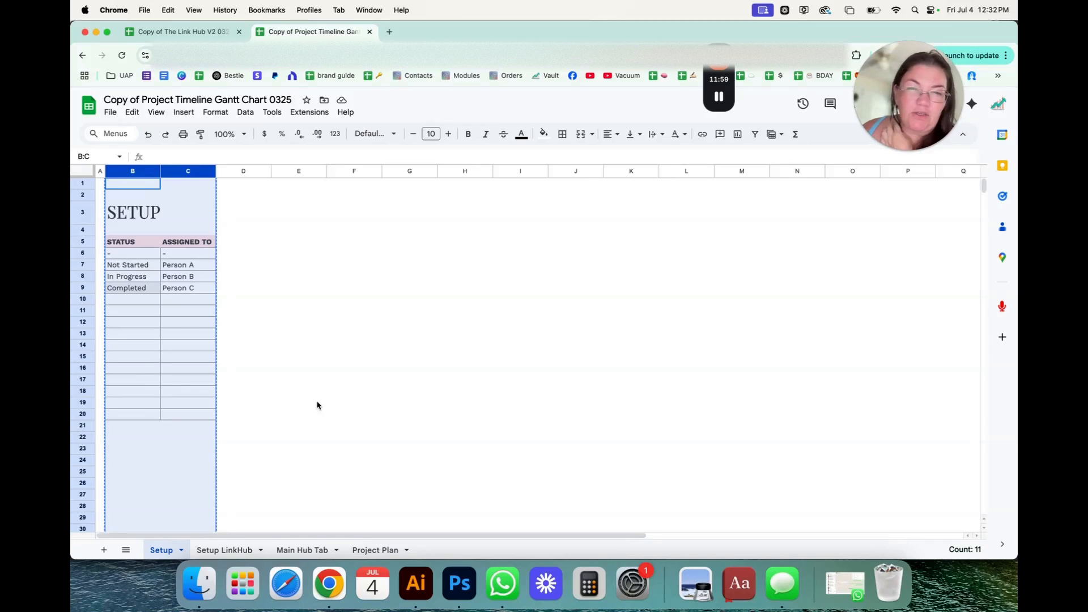
pyautogui.click(226, 550)
pyautogui.click(418, 173)
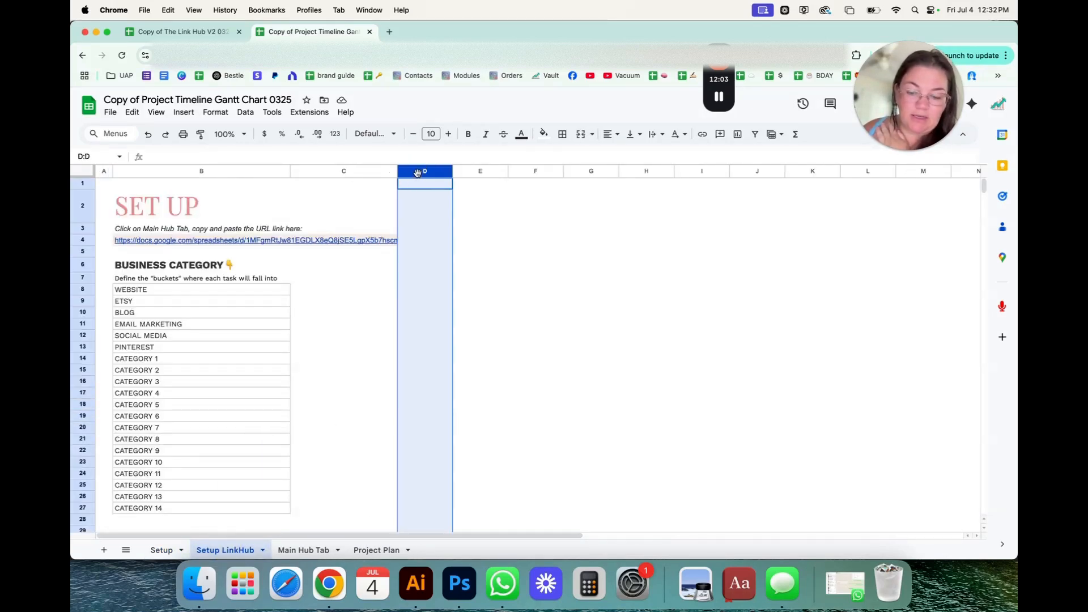
pyautogui.click(465, 171)
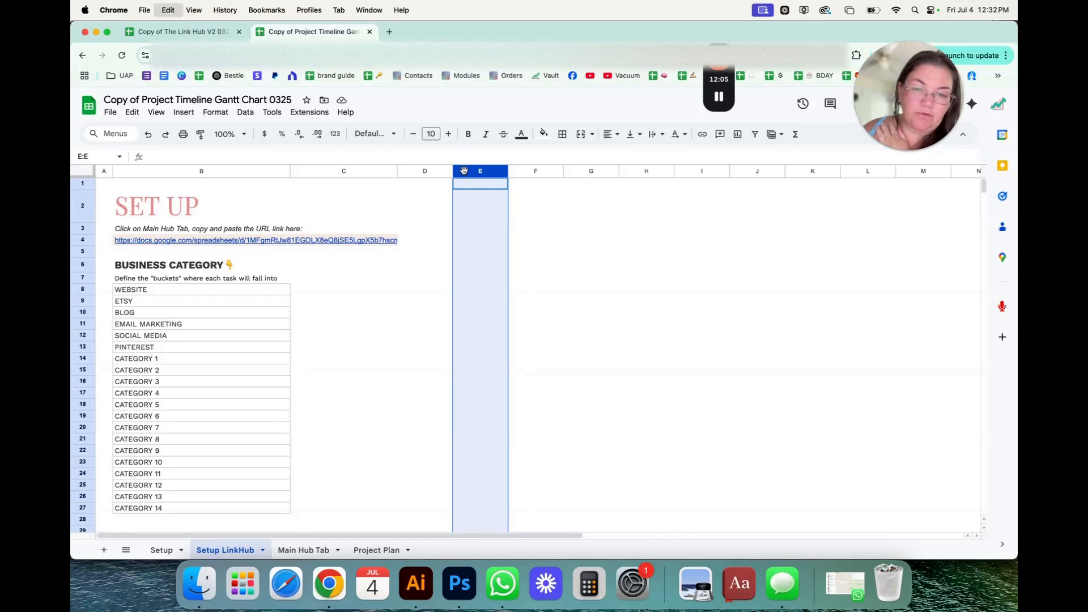
pyautogui.press('cmd+v')
pyautogui.click(625, 279)
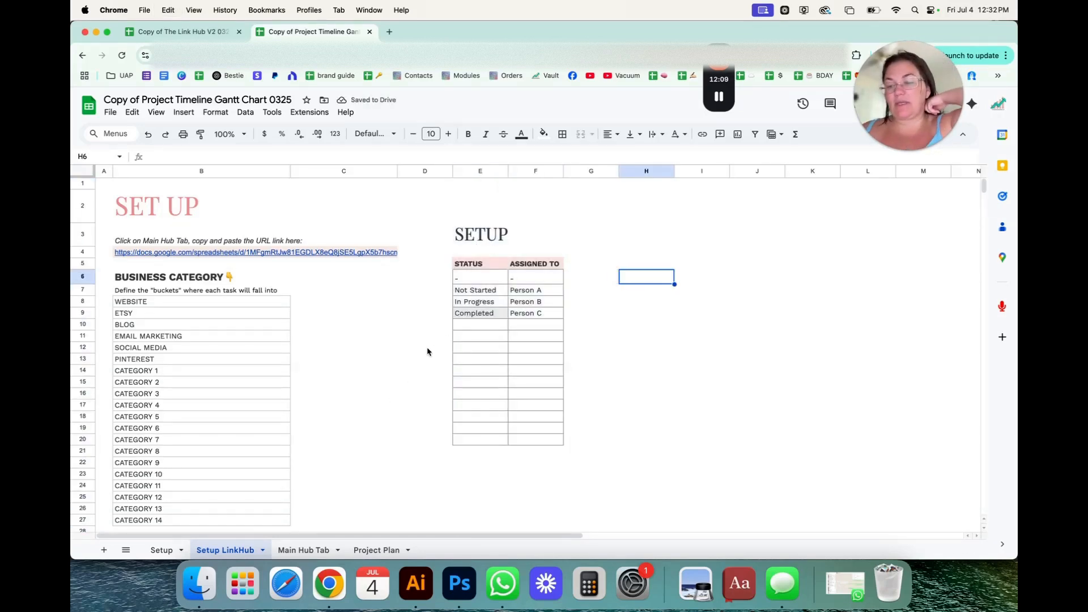
# Delete the emptied Setup sheet.
pyautogui.click(162, 549)
pyautogui.click(181, 550)
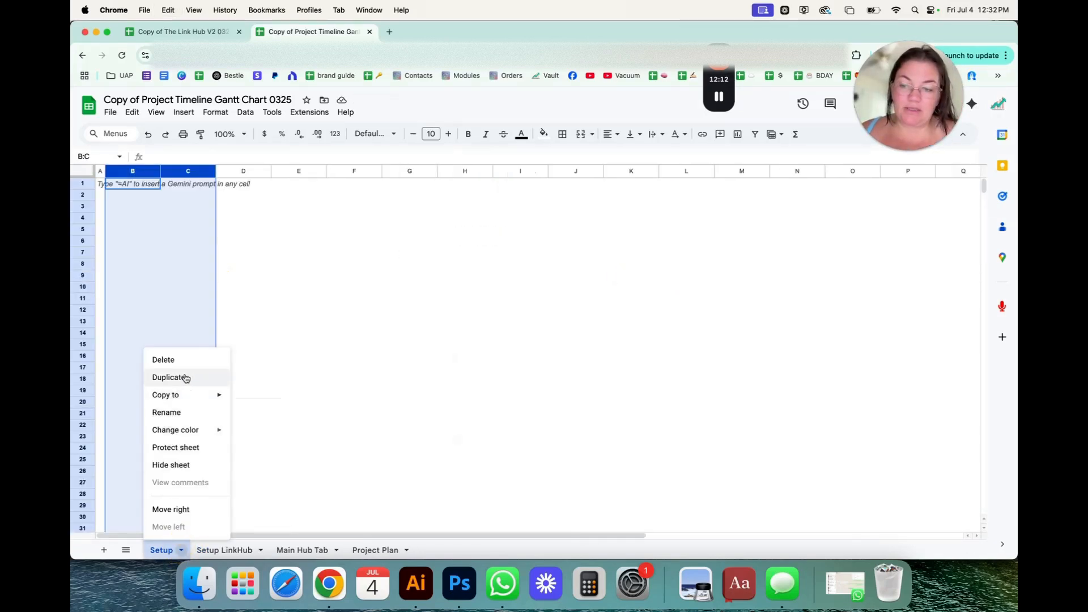
pyautogui.click(176, 359)
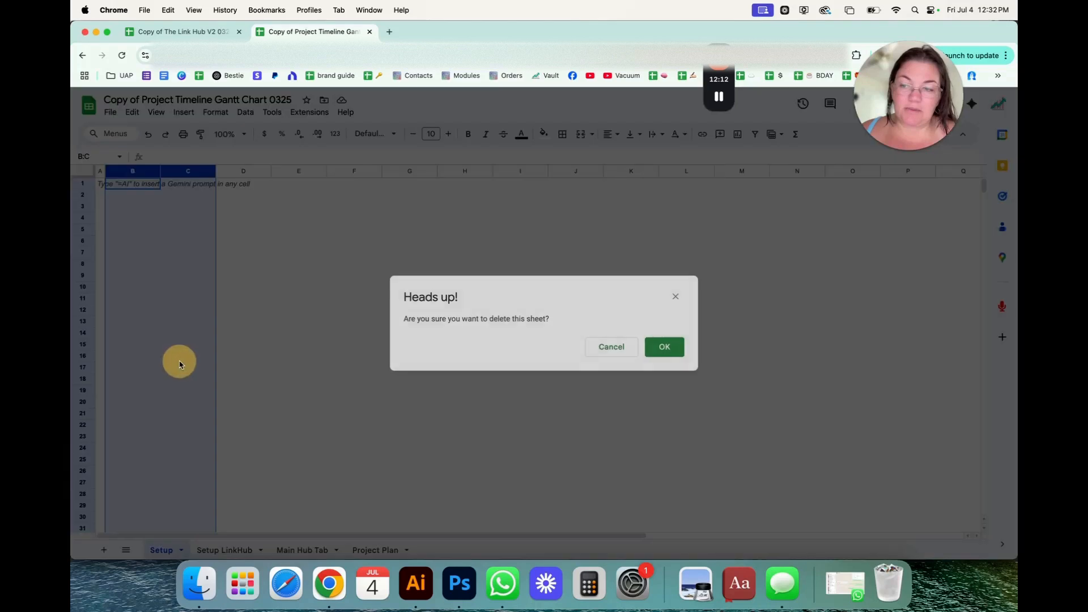
pyautogui.click(664, 348)
pyautogui.click(356, 328)
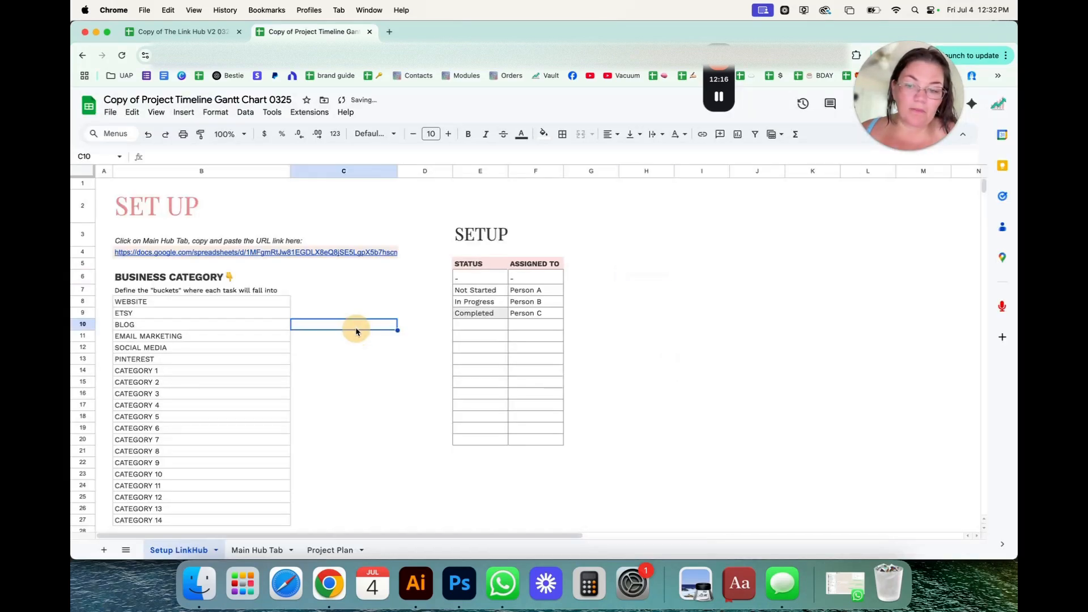
# Test the status dropdown on the Project Plan sheet by setting cell C17 to Not Started.
pyautogui.click(327, 550)
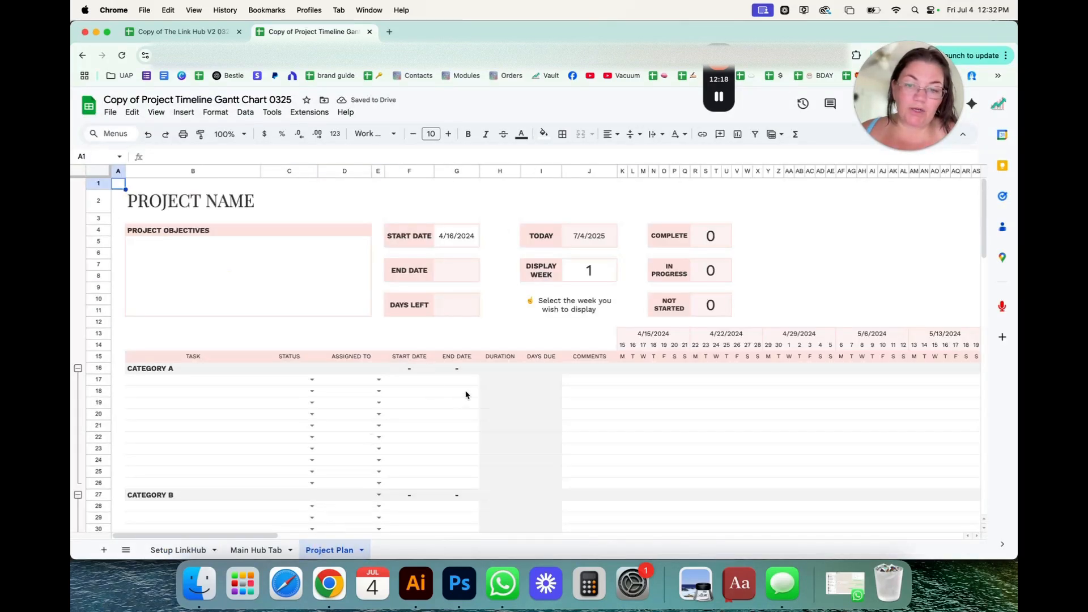
pyautogui.click(307, 380)
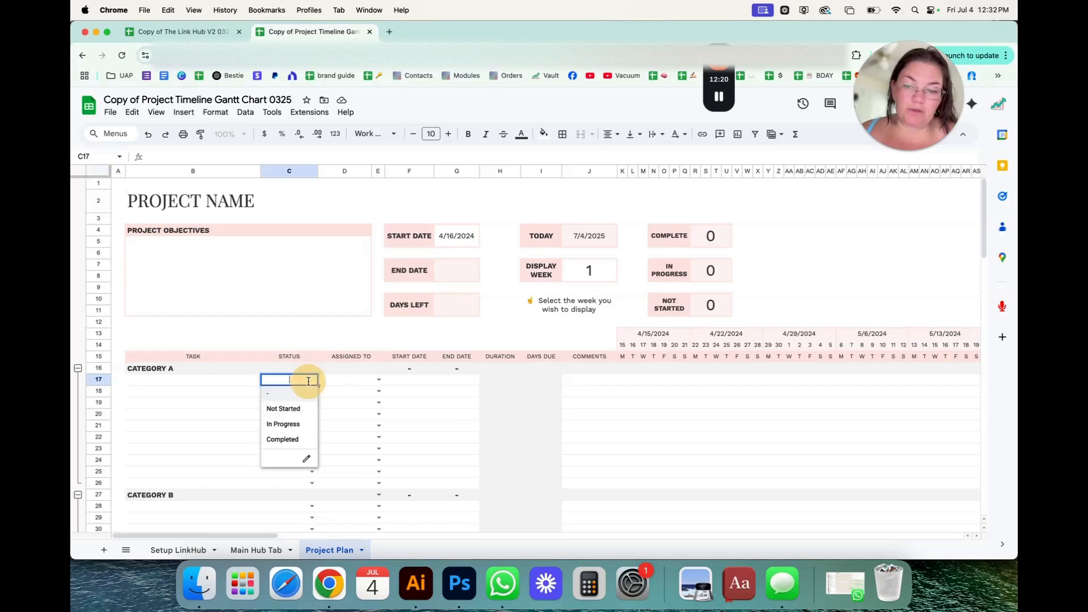
pyautogui.click(286, 409)
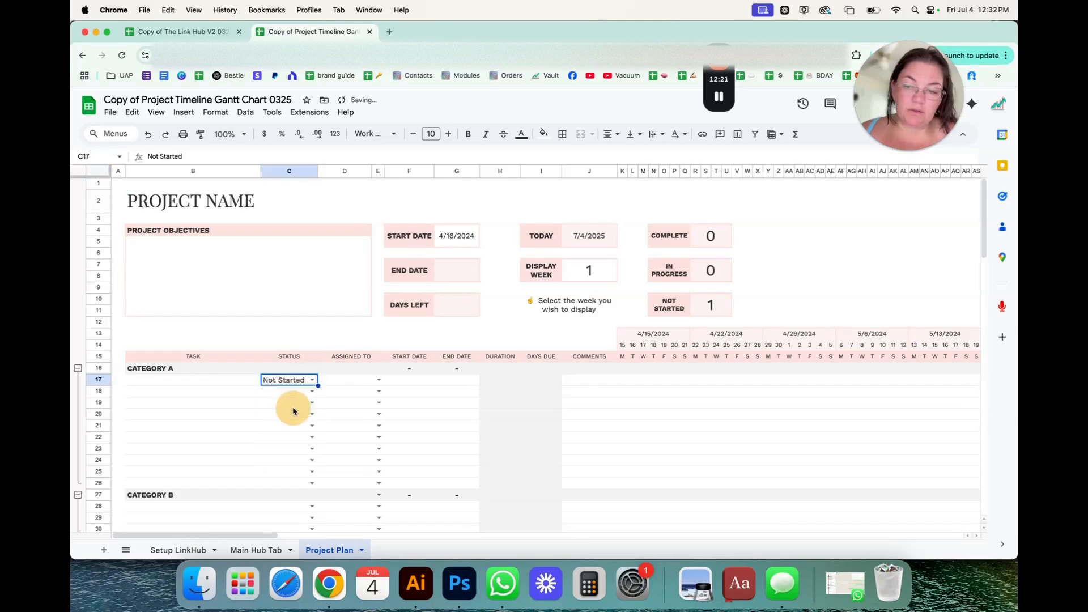
# Rename the Setup LinkHub sheet as Setup.
pyautogui.click(195, 546)
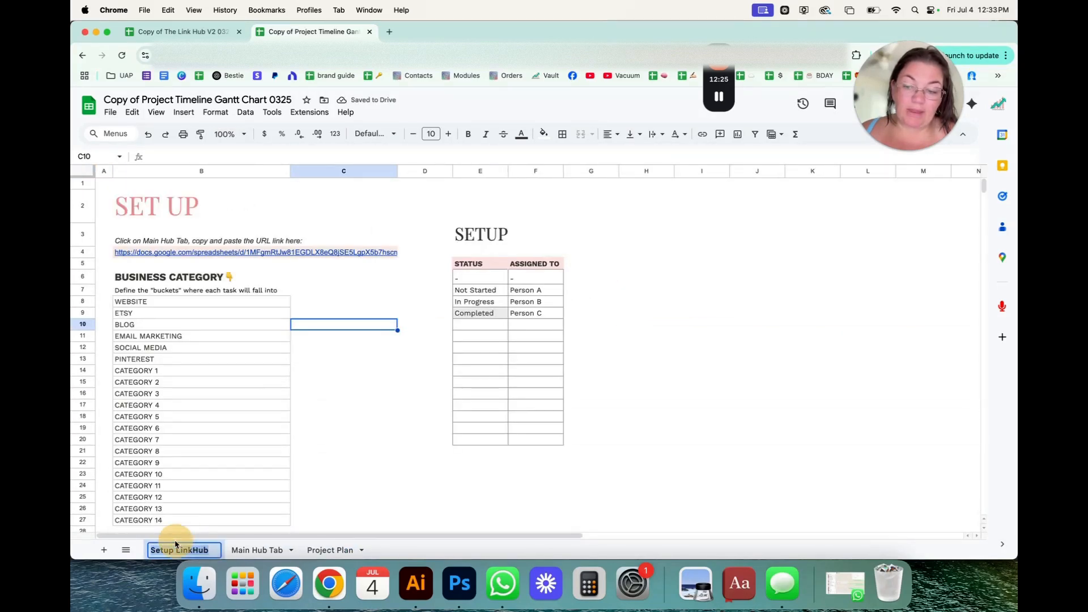
pyautogui.doubleClick(176, 550)
pyautogui.moveTo(175, 552); pyautogui.dragTo(242, 554)
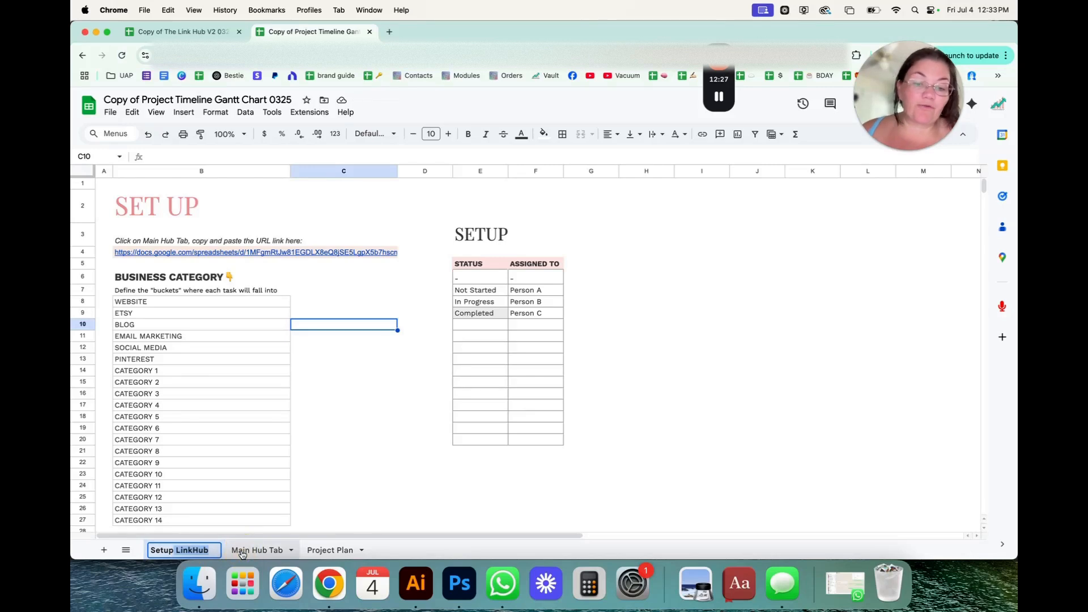
pyautogui.press('BackSpace')
pyautogui.press('Return')
pyautogui.click(365, 462)
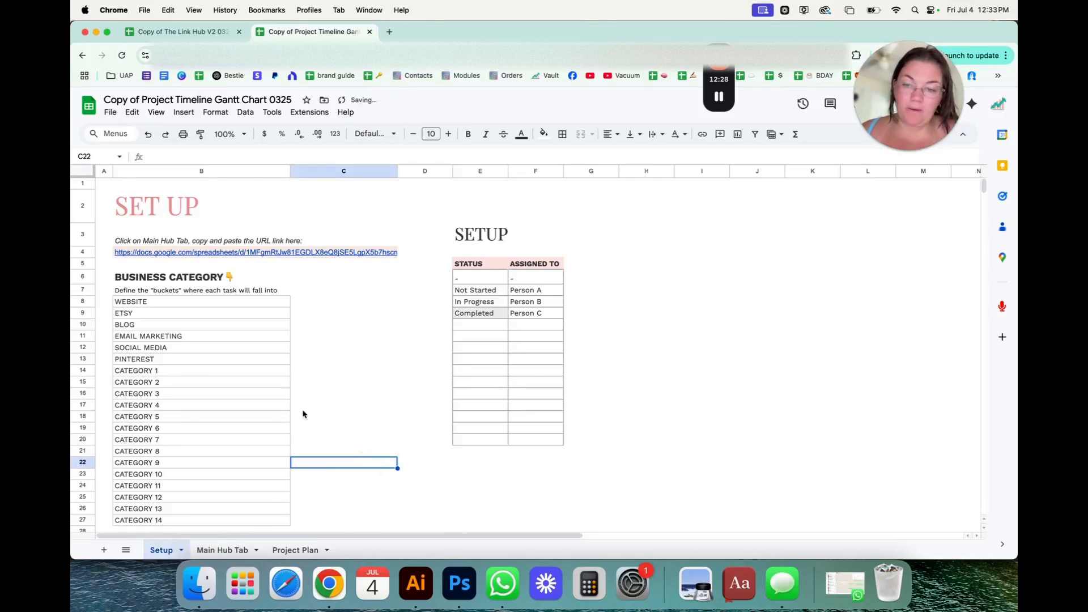
# Change the title in cell E3, above the status and assigned-to lists, to SETUP GANTT CHART.
pyautogui.moveTo(476, 290); pyautogui.dragTo(484, 338)
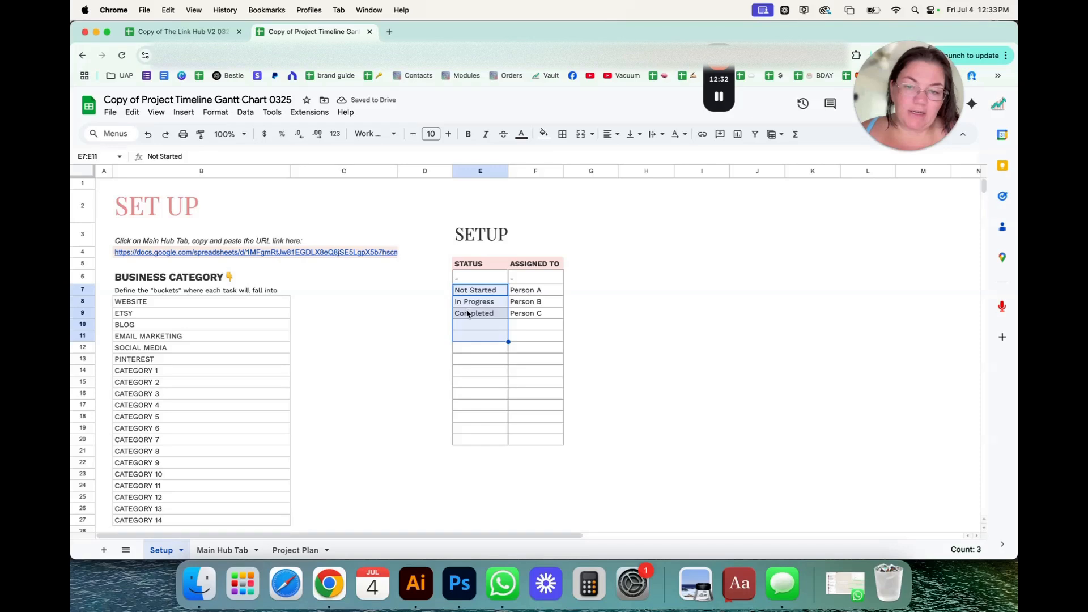
pyautogui.click(460, 234)
pyautogui.doubleClick(471, 234)
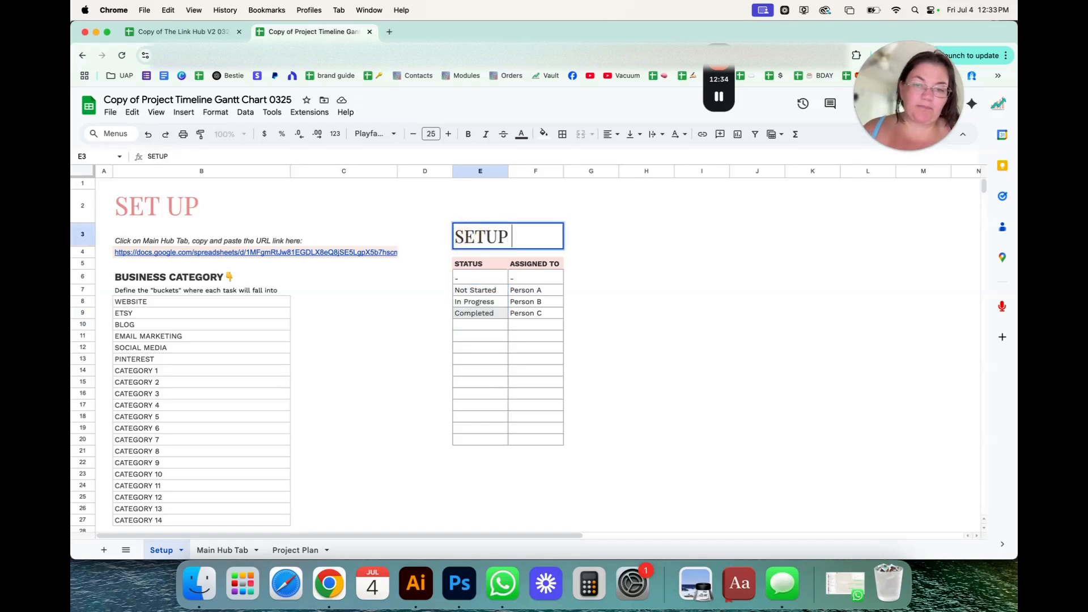
pyautogui.write('GANTT CHART')
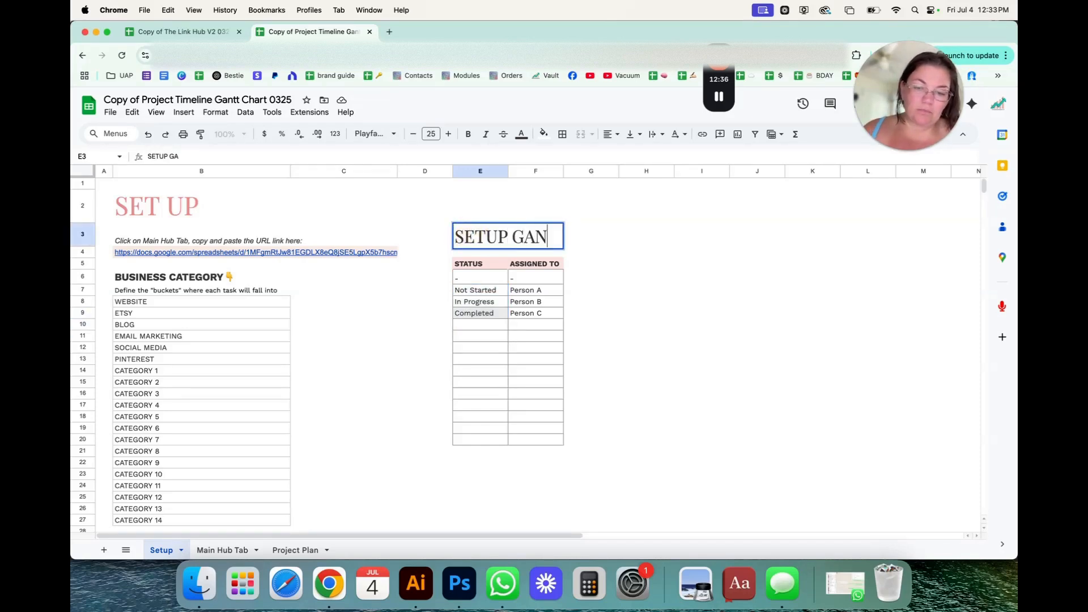
pyautogui.press('Return')
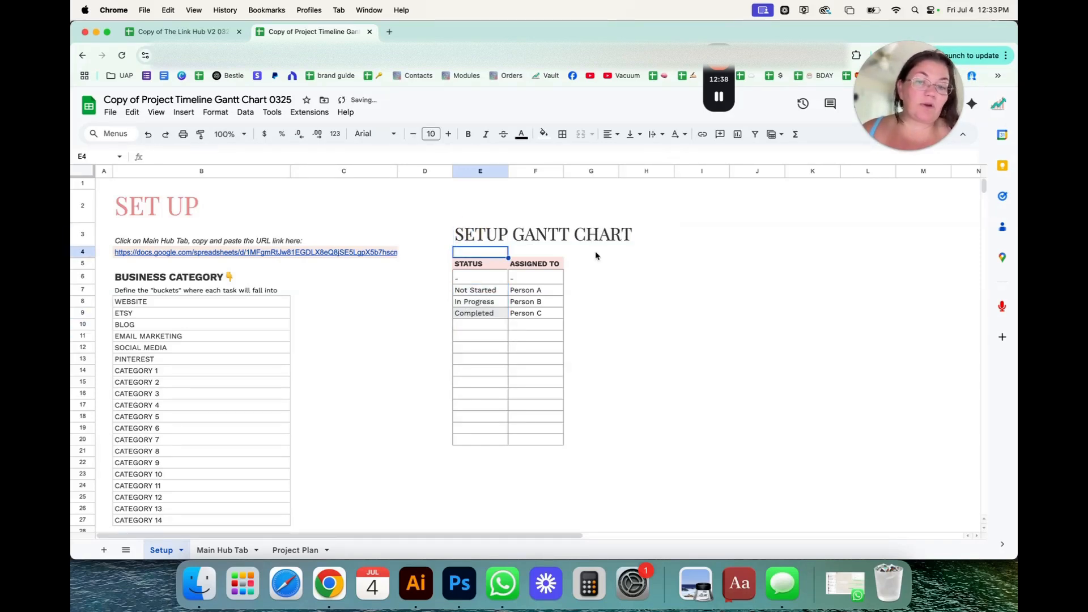
# Extend the title in cell B2 to read SET UP LINK HUB.
pyautogui.doubleClick(175, 207)
pyautogui.write('LINK')
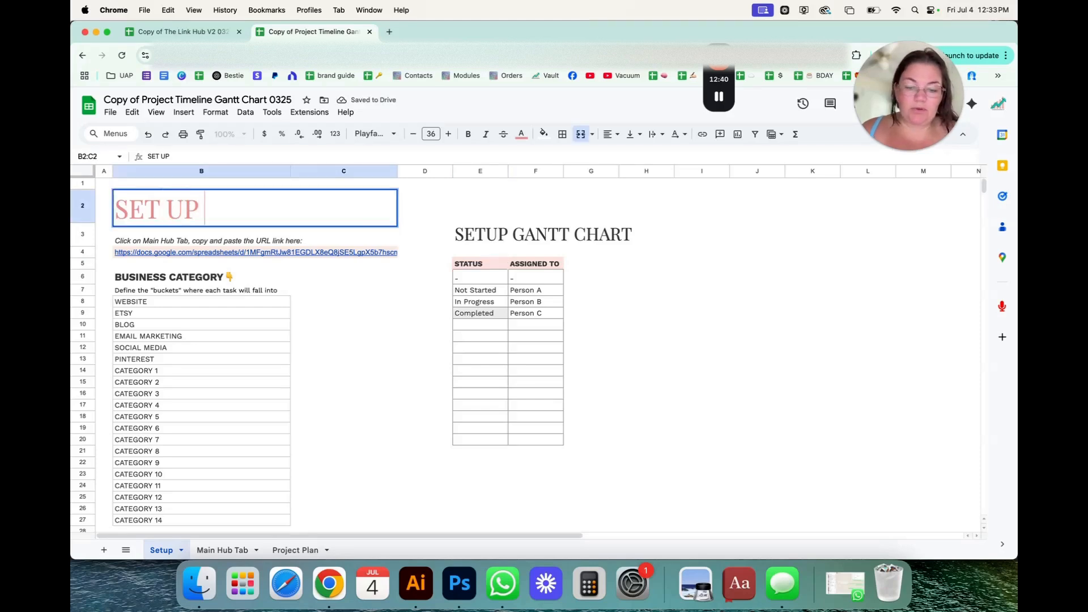
pyautogui.write(' HUB')
pyautogui.click(403, 359)
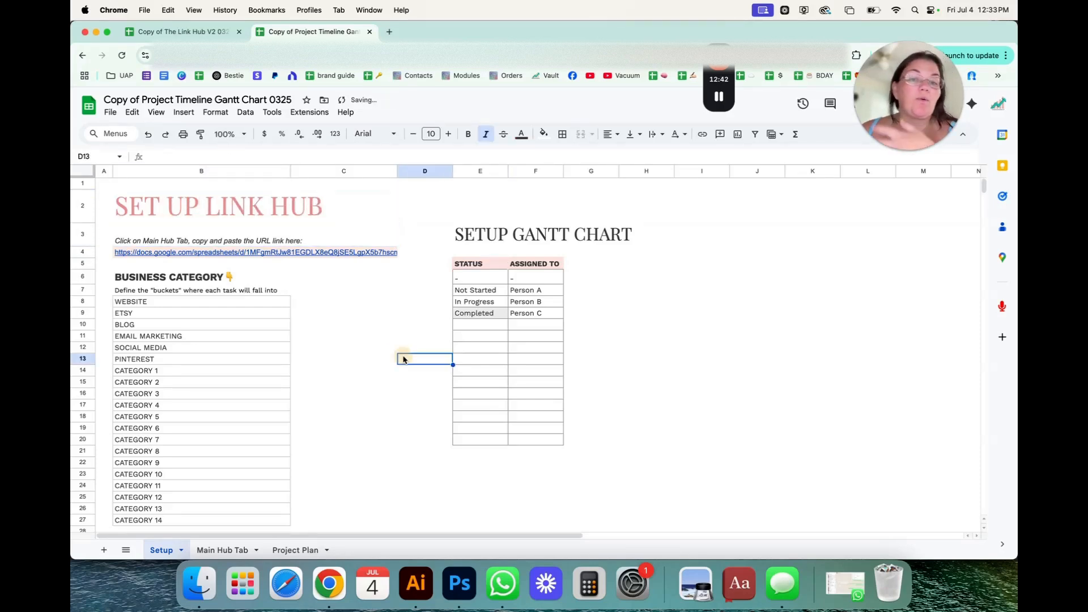
# Move the status and assigned-to table down one row so its headers start in cell E6.
pyautogui.moveTo(468, 264); pyautogui.dragTo(529, 482)
pyautogui.press('cmd+c')
pyautogui.click(631, 452)
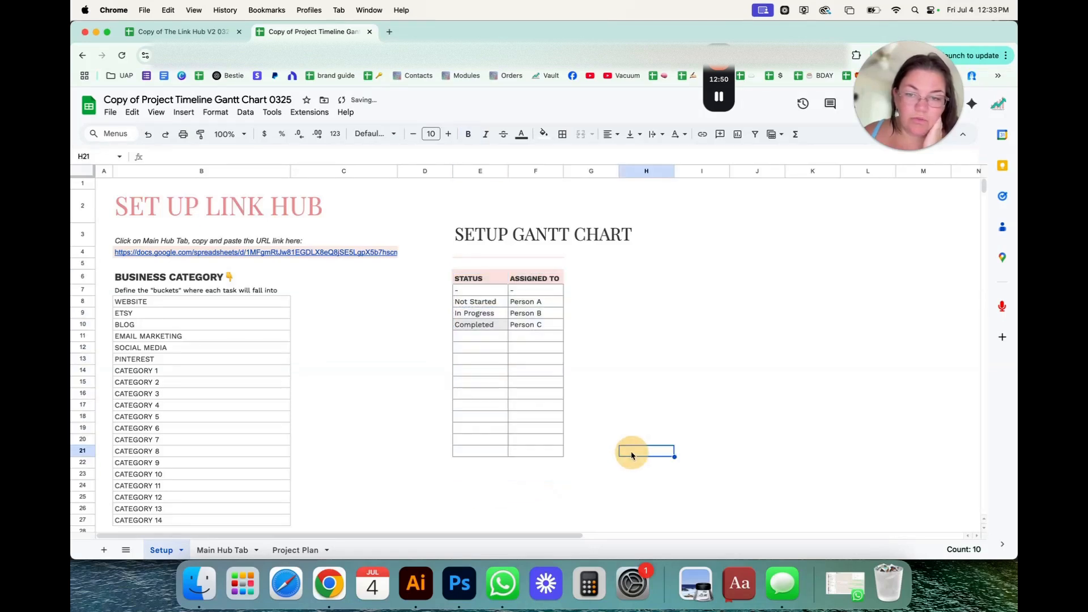
# Change the vertical alignment of the STATUS and ASSIGNED TO headers in E6:F6 so the text sits higher.
pyautogui.moveTo(480, 278); pyautogui.dragTo(536, 278)
pyautogui.click(630, 134)
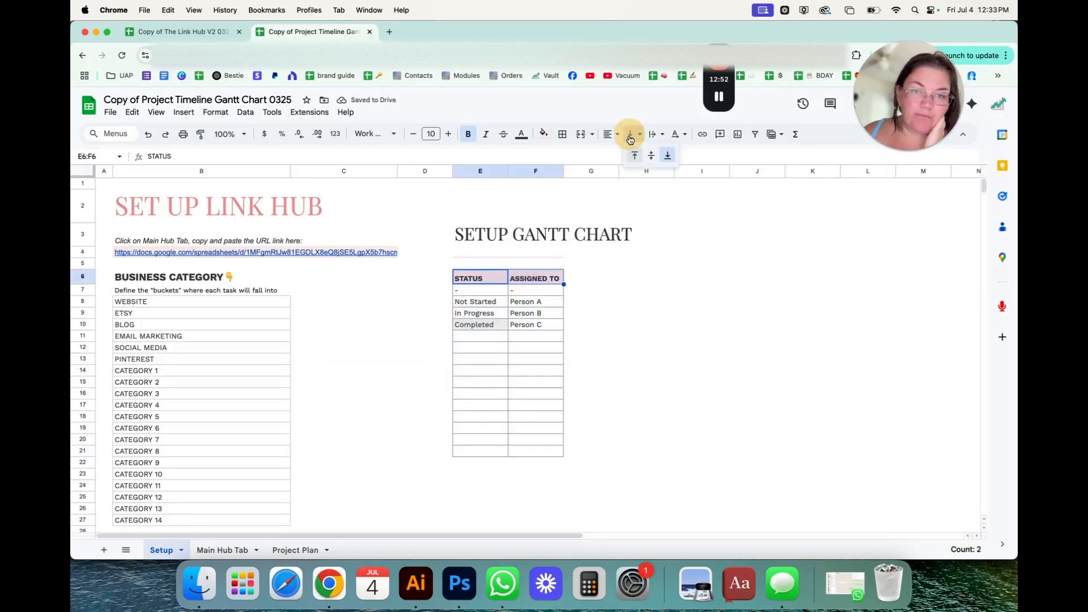
pyautogui.click(637, 153)
pyautogui.click(646, 312)
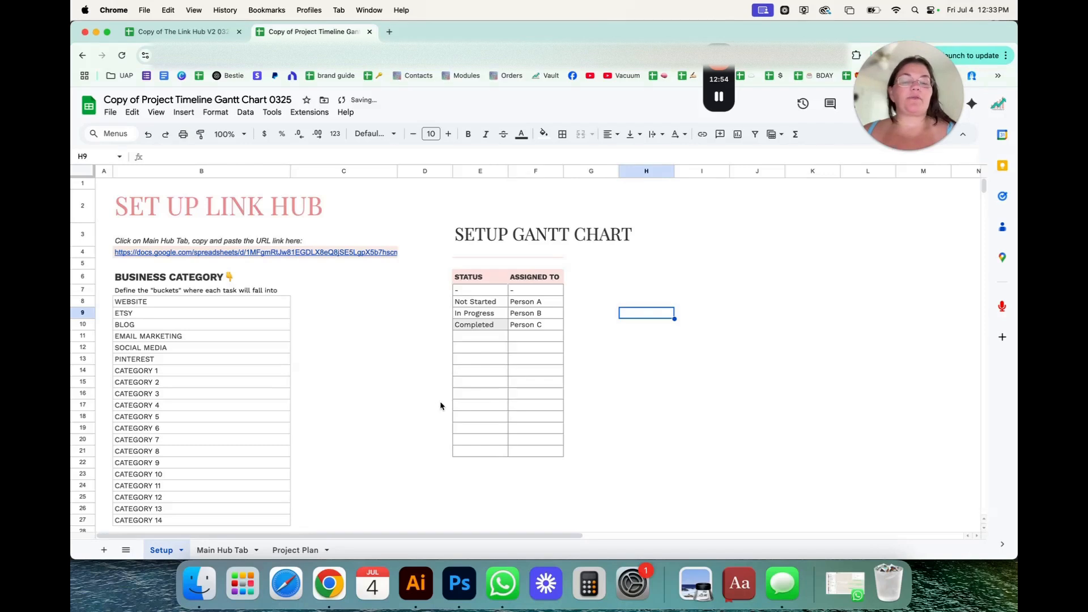
# Test the assigned-to dropdown on the Project Plan sheet by setting the first Category A task to Person A.
pyautogui.click(295, 549)
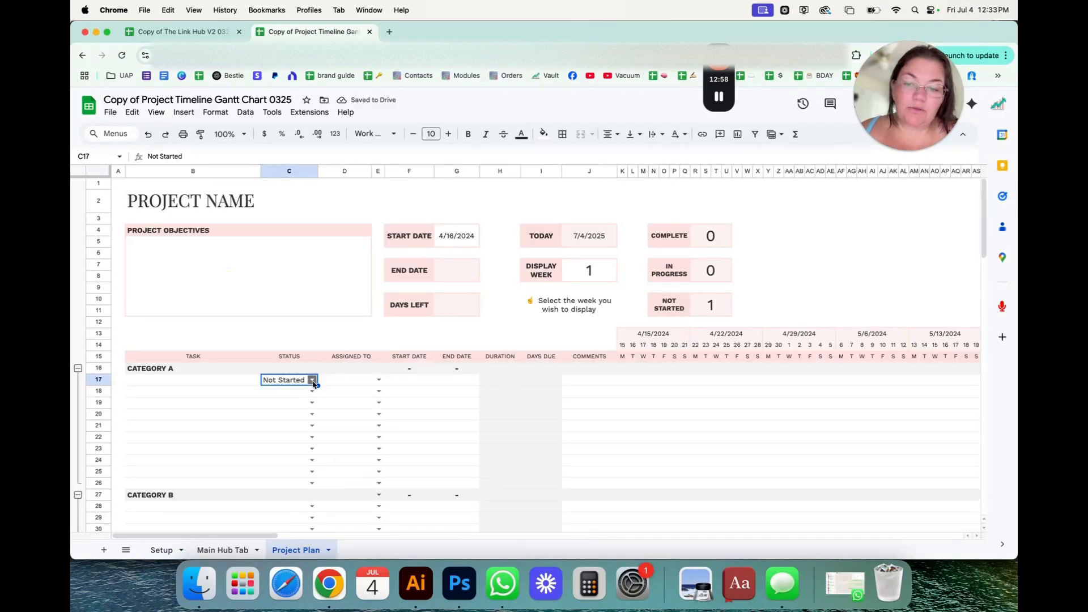
pyautogui.click(312, 380)
pyautogui.click(378, 380)
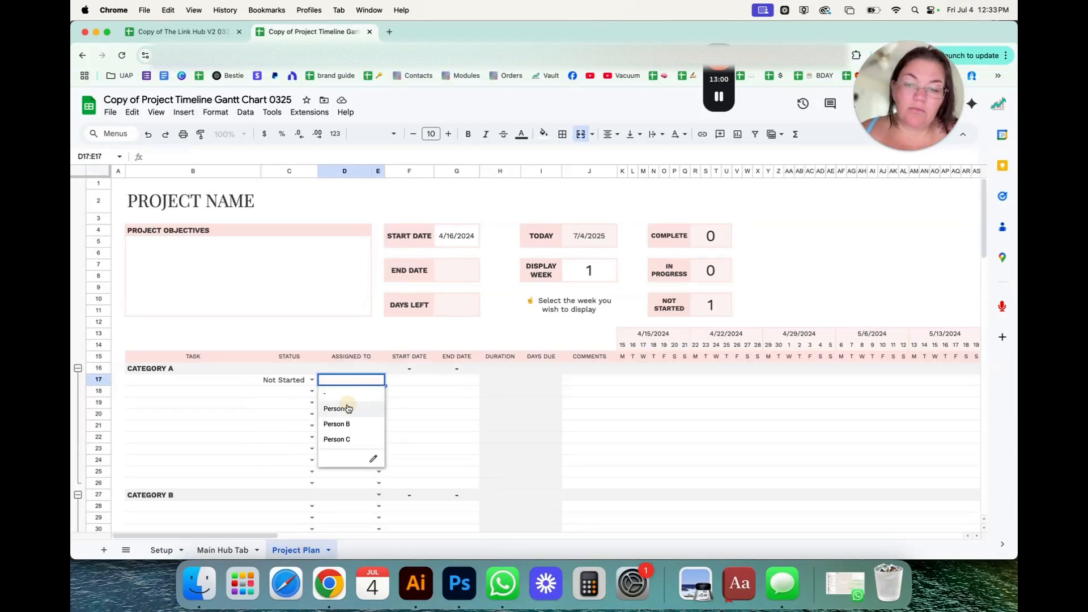
pyautogui.click(347, 408)
# Add Person D to the assigned-to list in cell F11 of the Setup sheet.
pyautogui.click(161, 550)
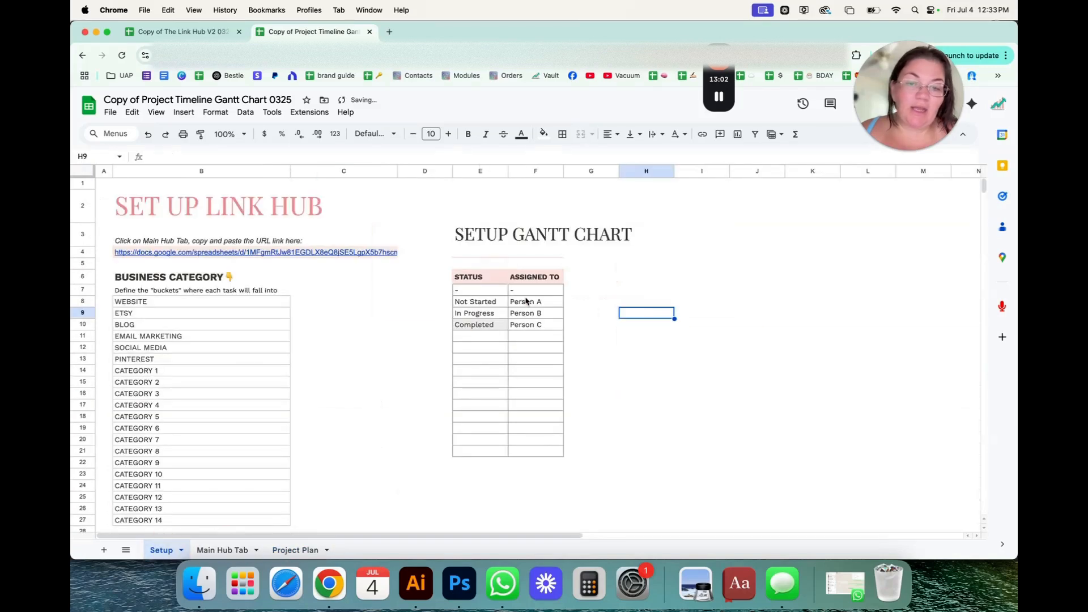
pyautogui.click(531, 341)
pyautogui.write('Person D')
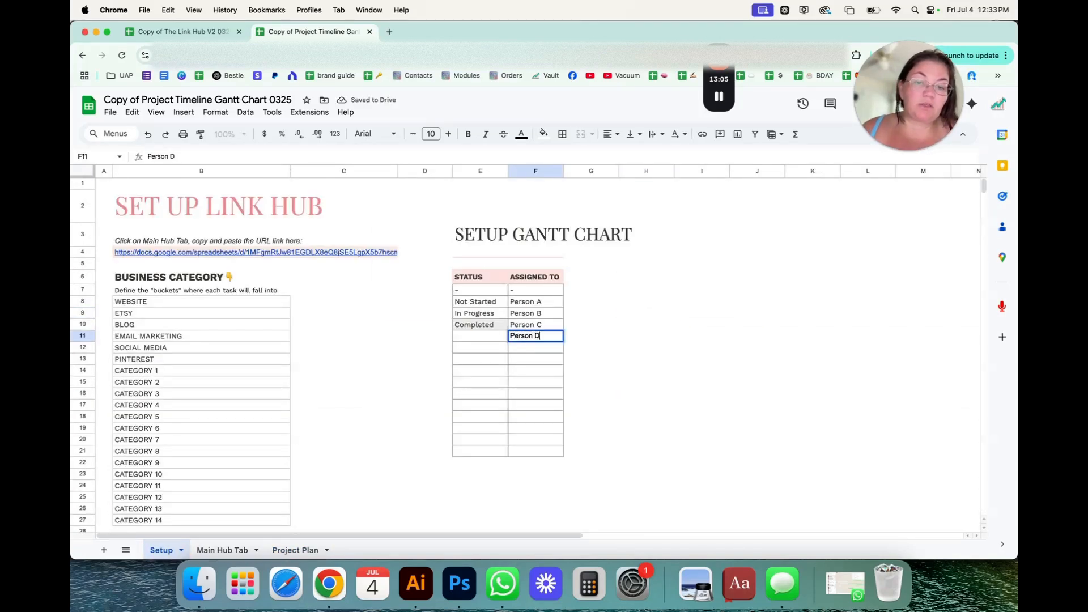
pyautogui.press('Return')
# Copy the formatting of the Person B cell onto the rest of the assigned-to list, F10:F21.
pyautogui.click(530, 314)
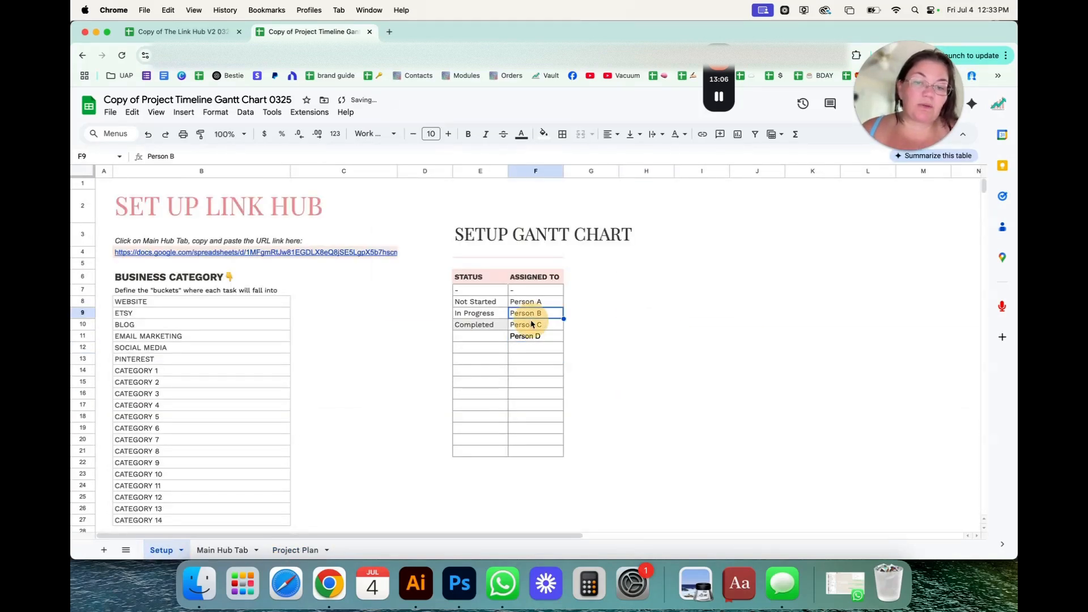
pyautogui.click(201, 133)
pyautogui.moveTo(531, 324); pyautogui.dragTo(522, 449)
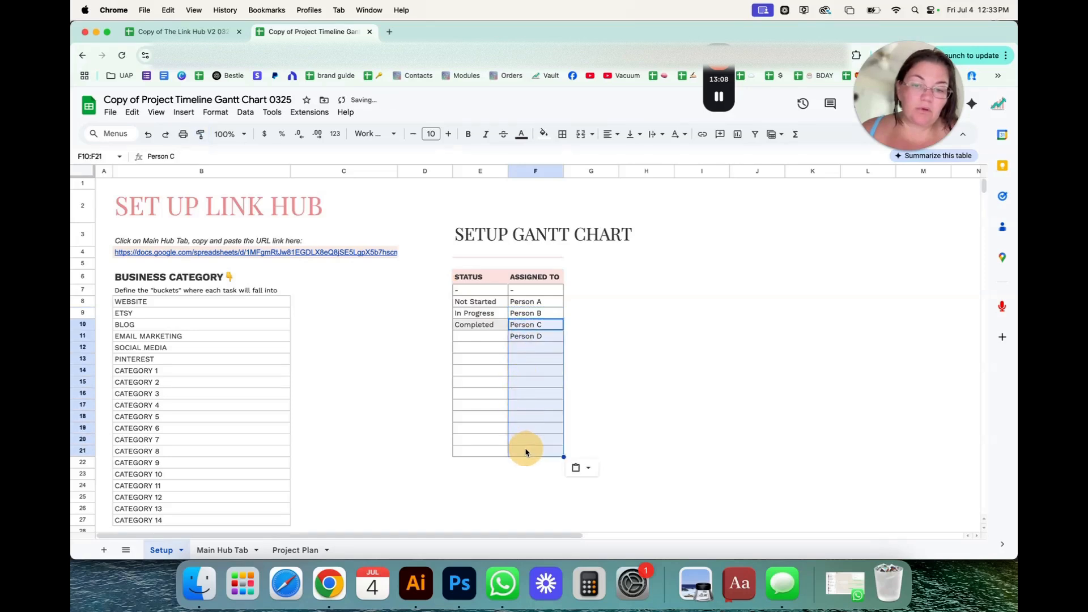
# Assign the first Category A task on the Project Plan sheet to Person D to test the extended dropdown.
pyautogui.click(300, 551)
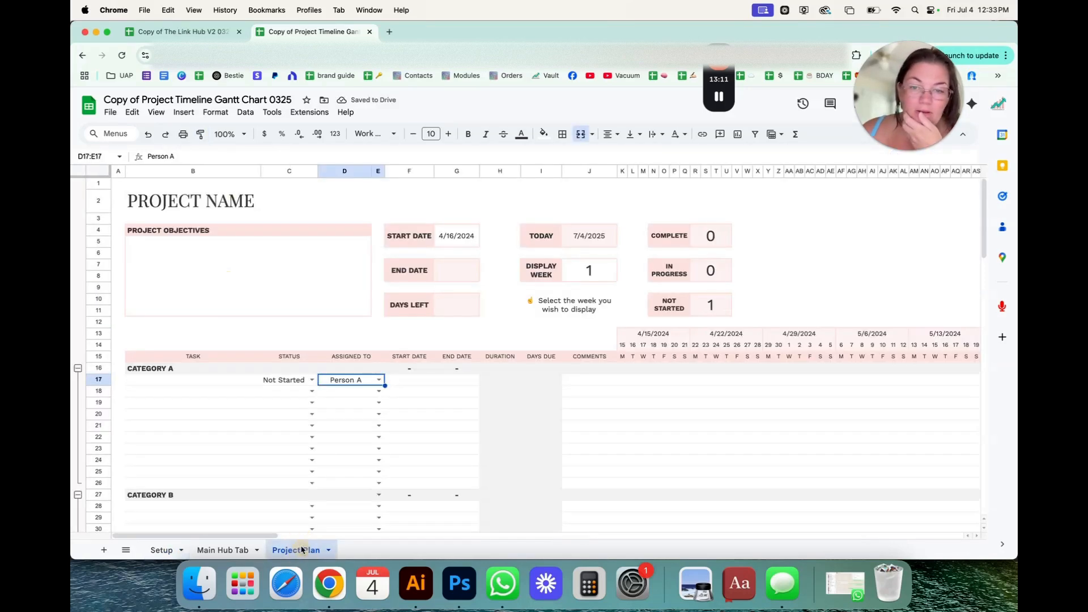
pyautogui.click(377, 380)
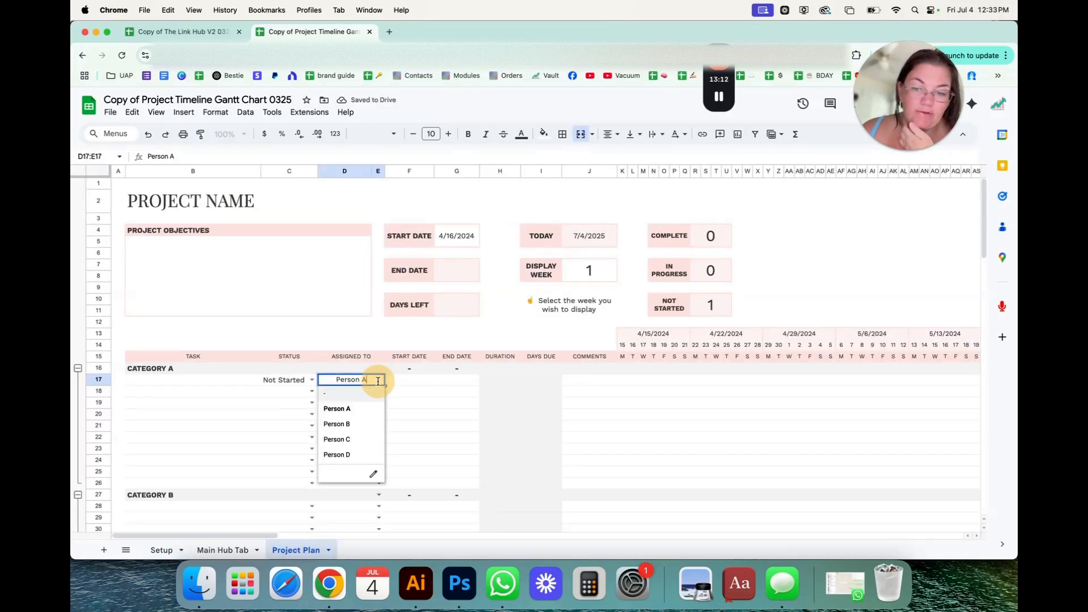
pyautogui.click(359, 455)
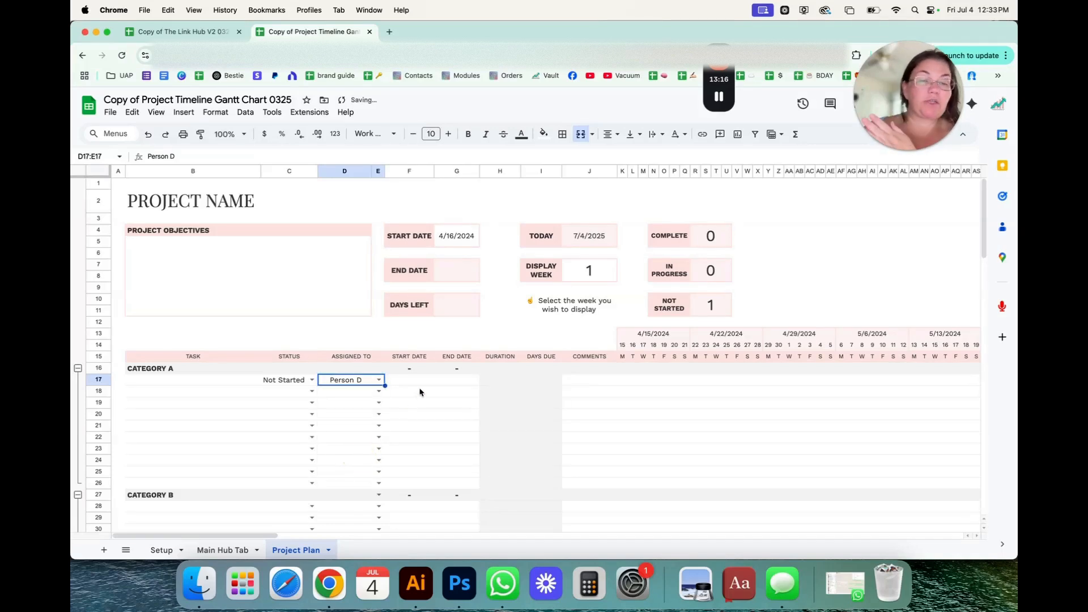